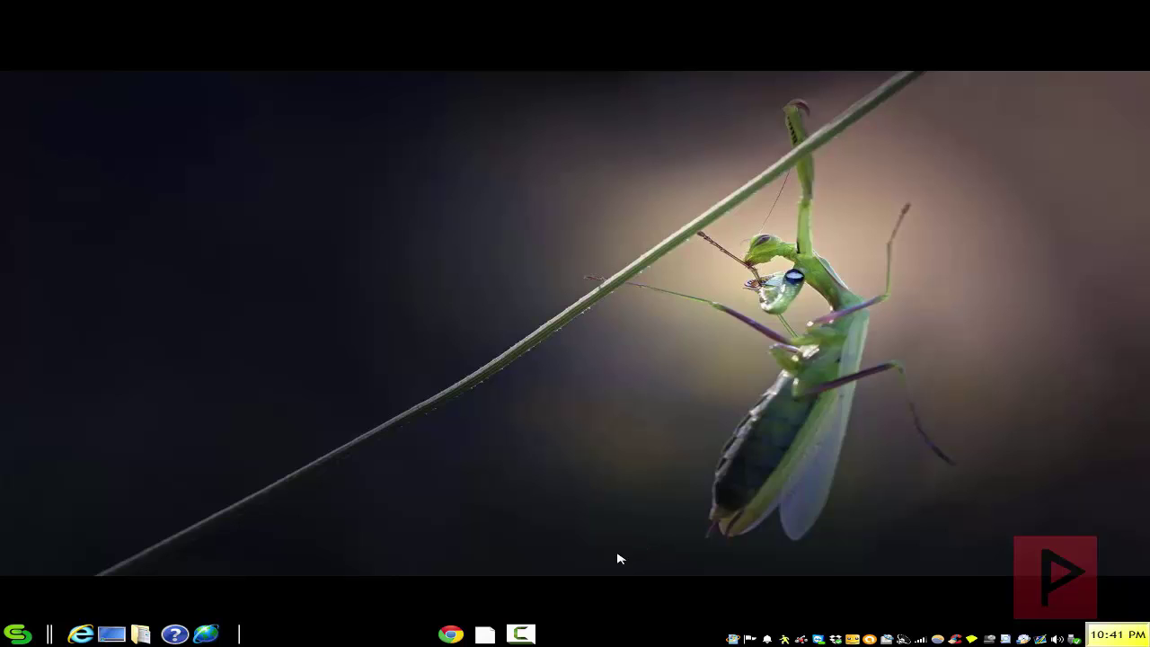
- Load mw-gow2goty.iso as the input file in abgx360 GUI and view its Options settings
left_click(485, 631)
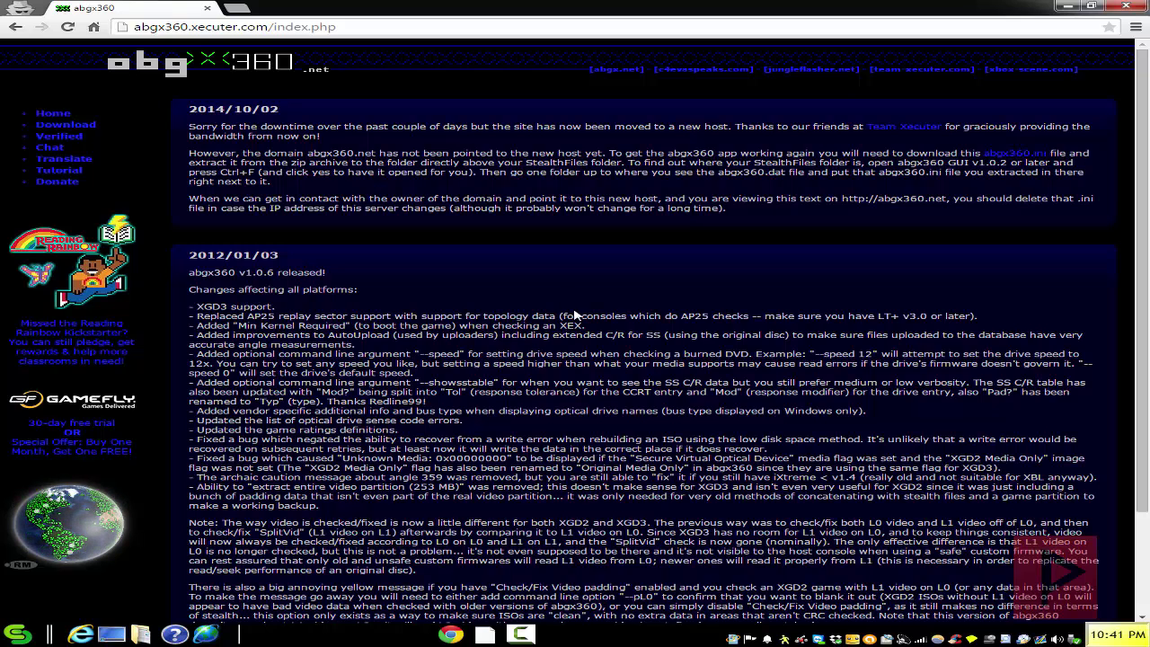
left_click(1067, 6)
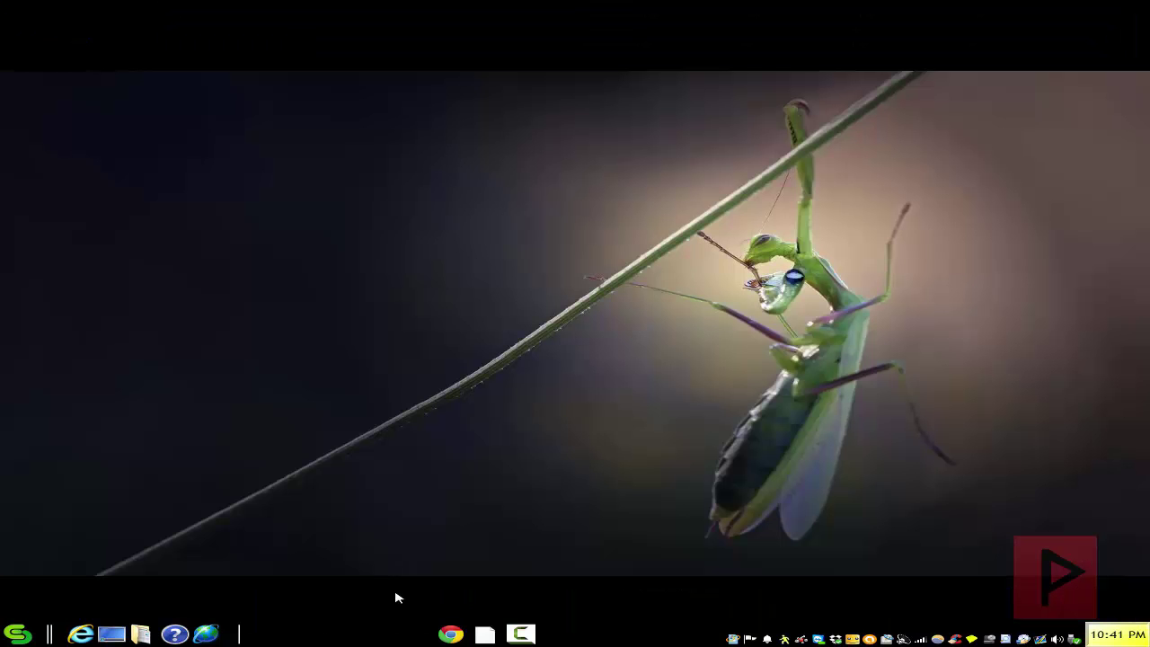
left_click(486, 635)
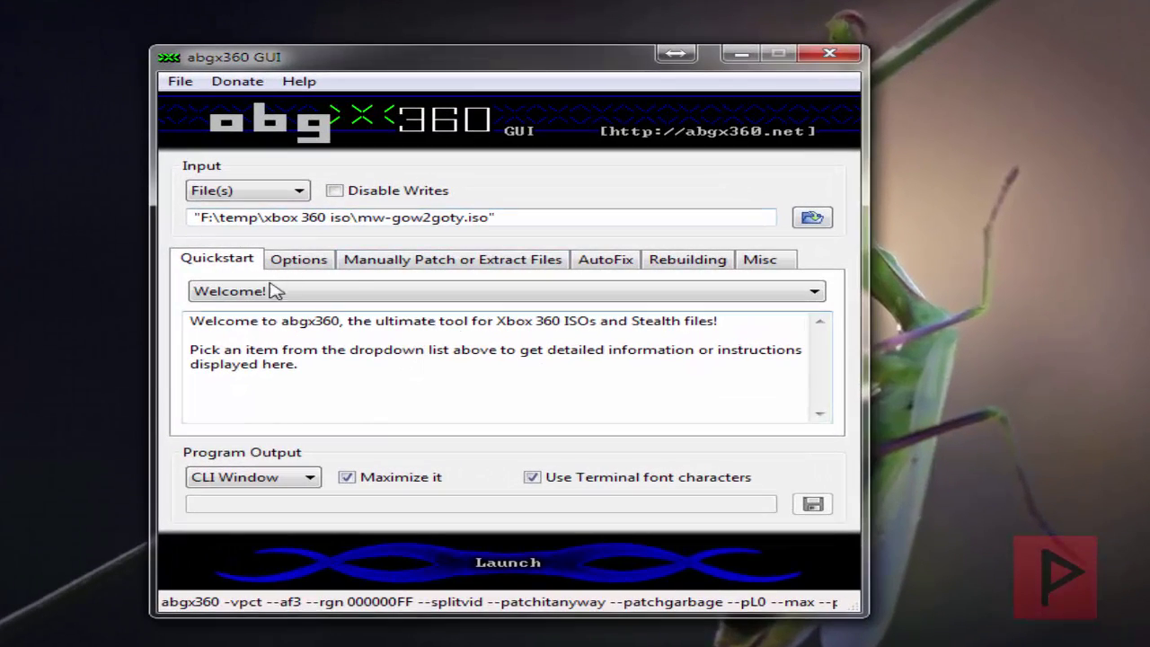
left_click(812, 217)
double_click(488, 228)
left_click(298, 261)
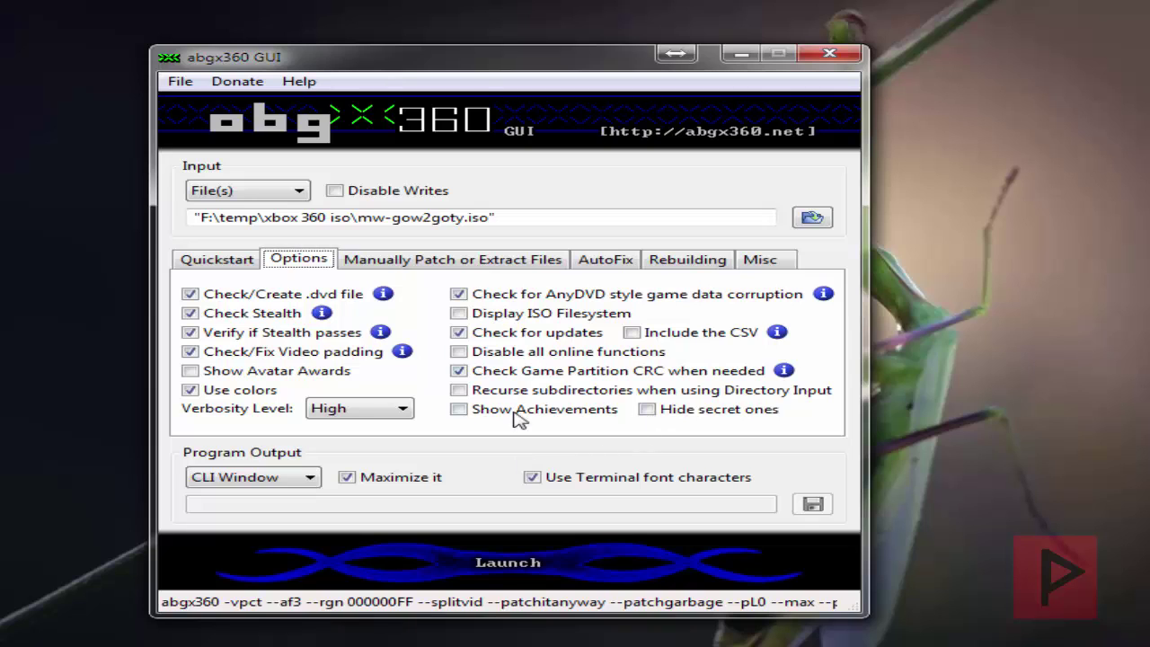
- Review the Manually Patch, AutoFix, Rebuilding and Misc settings, keeping --pL0 as the extra option
left_click(460, 261)
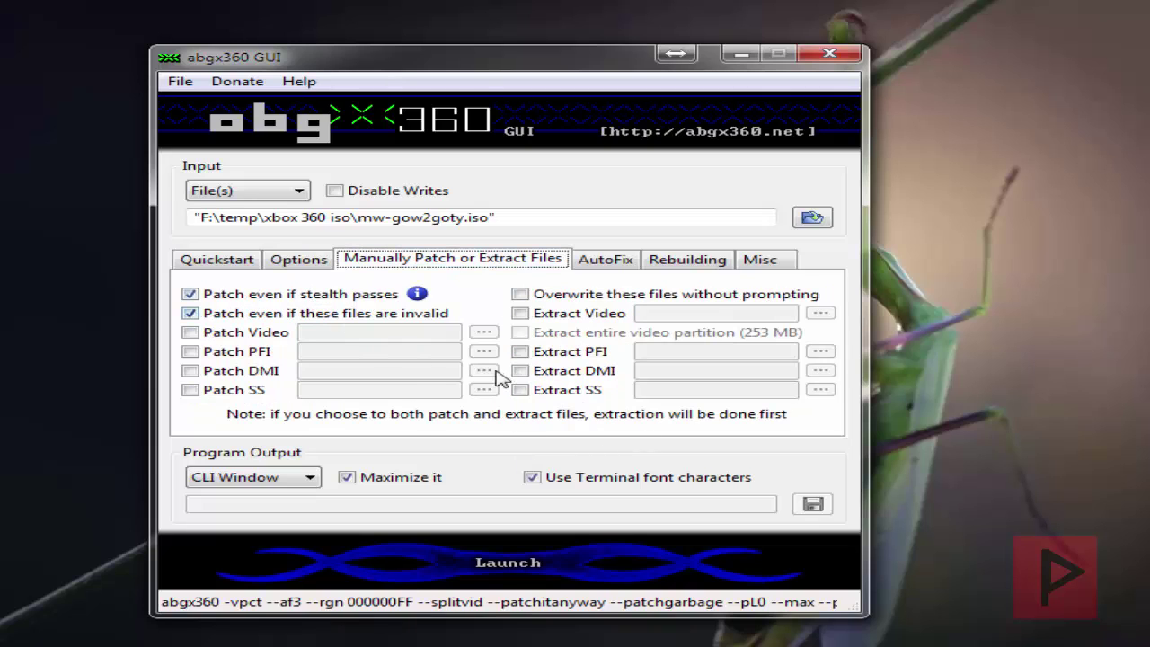
left_click(611, 263)
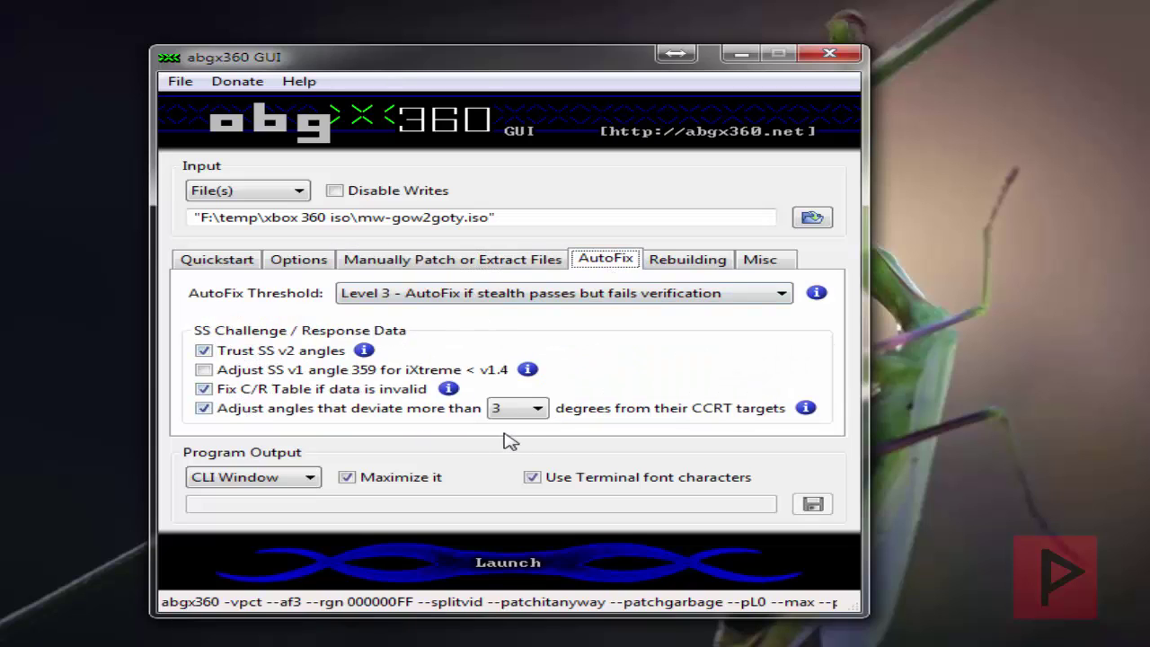
left_click(686, 264)
left_click(764, 261)
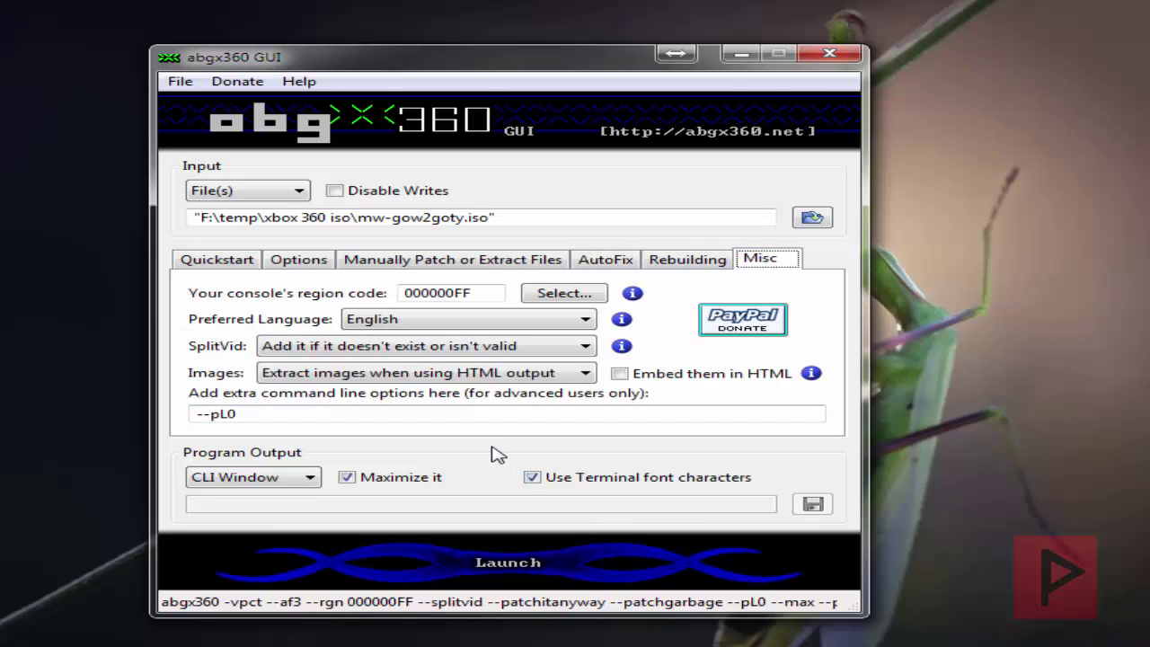
left_click(295, 418)
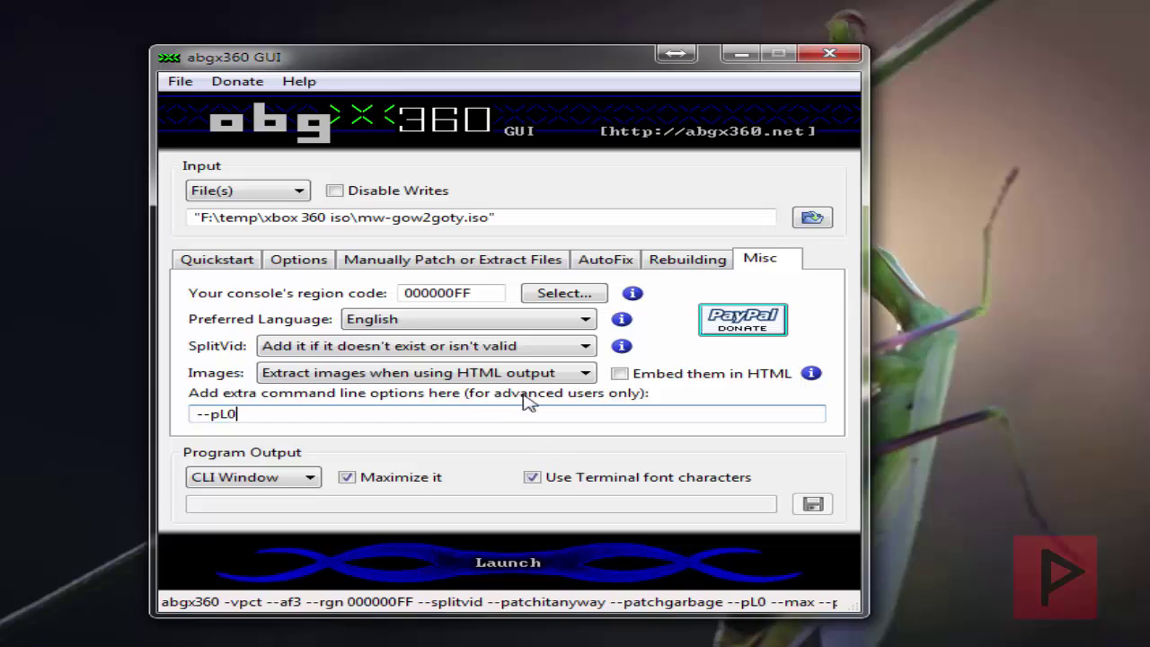
- Confirm region 000000FF and launch the check of the Gears of War 2 ISO
left_click(559, 294)
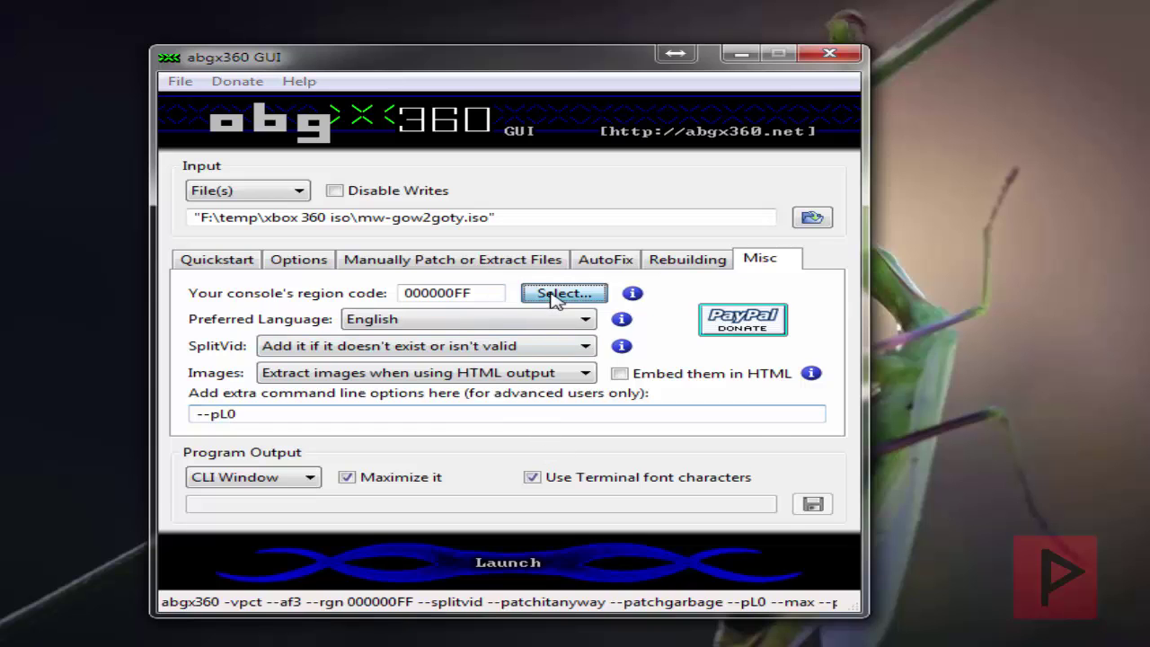
left_click(561, 469)
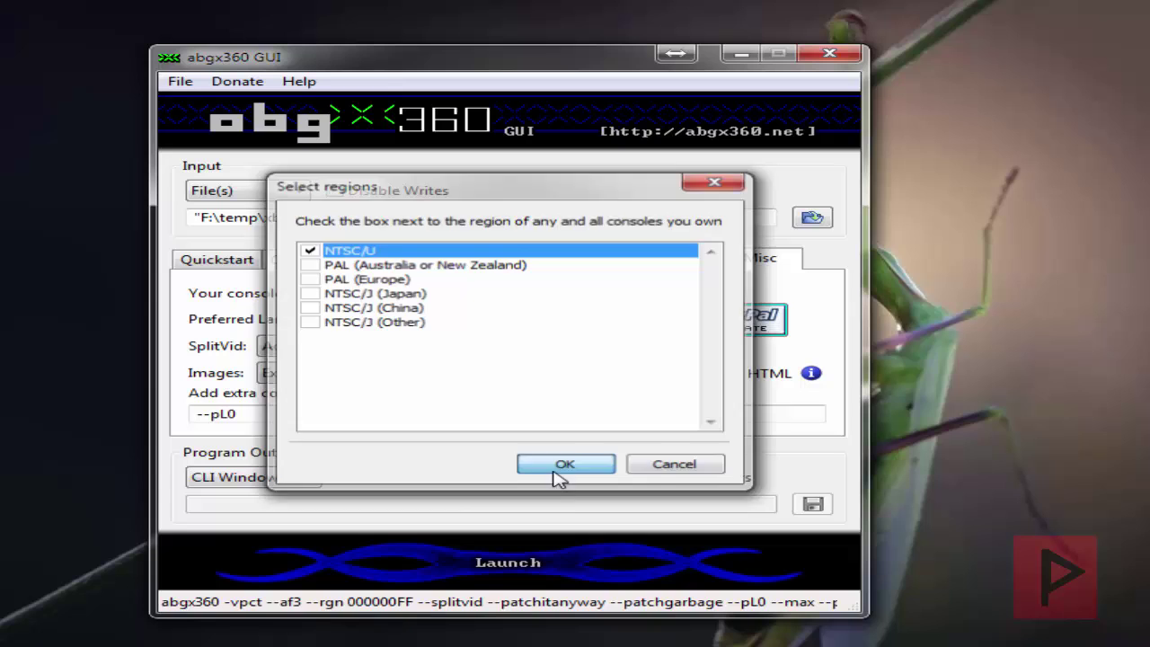
left_click(242, 268)
left_click(544, 579)
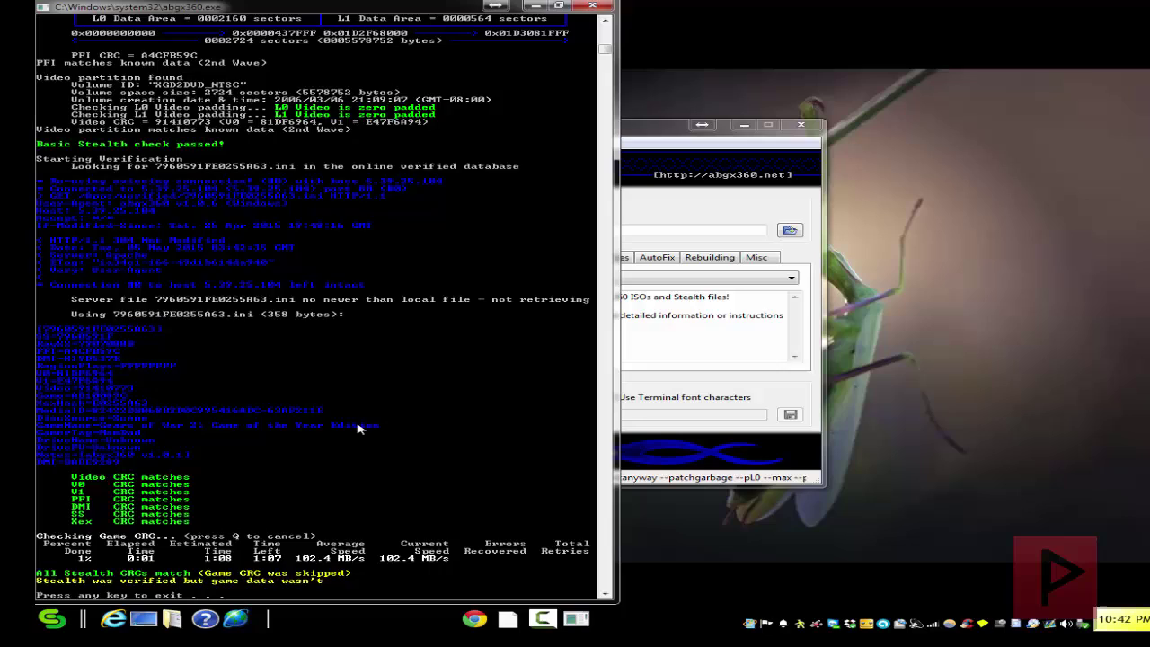
- Scroll the console output up to the Checking SS section showing SS Version: 1
scroll(377, 449, "up", 10)
scroll(377, 449, "up", 12)
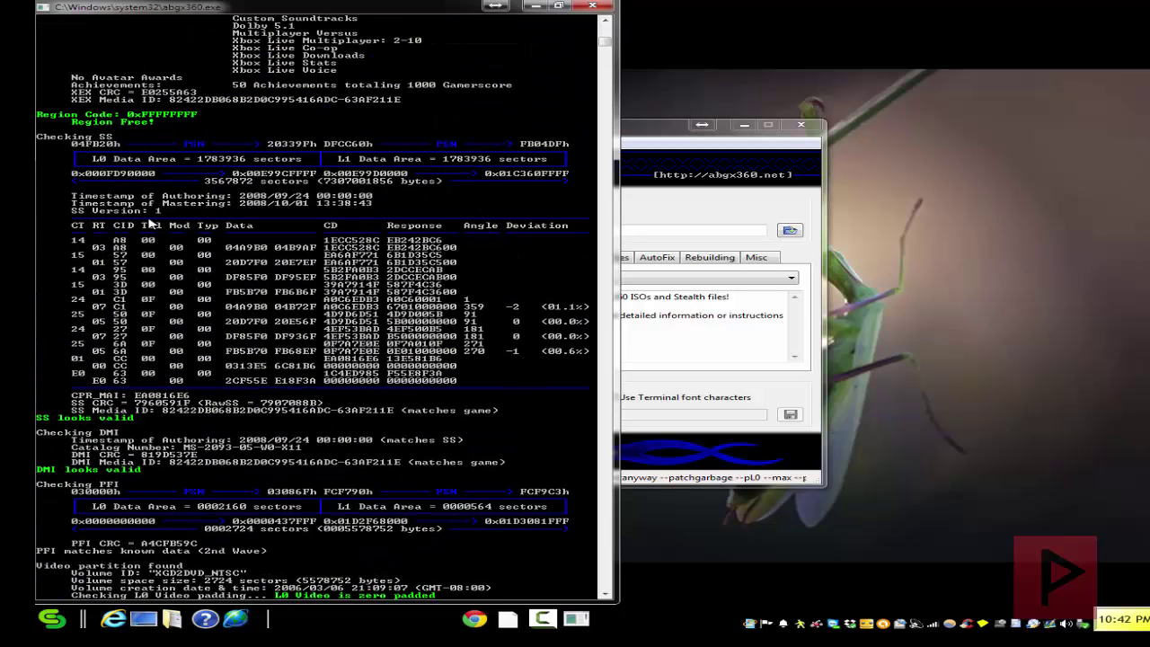
scroll(155, 232, "up", 12)
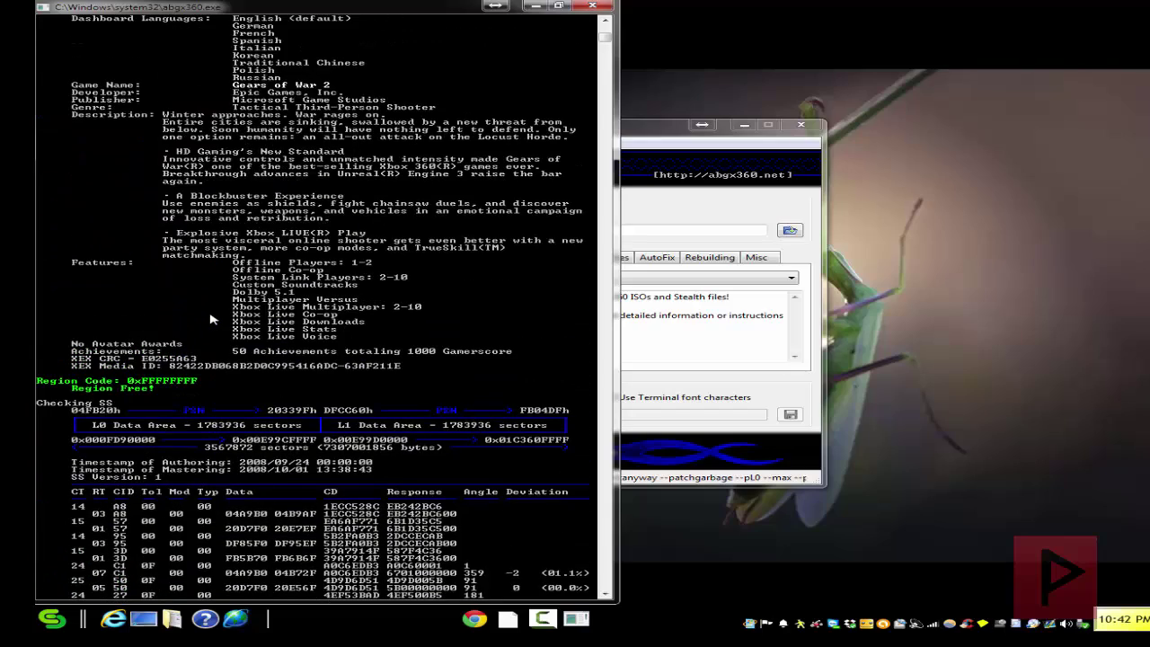
- Search the abgx360 verified database for 'gears of war 2', then bring the console results back
left_click(476, 619)
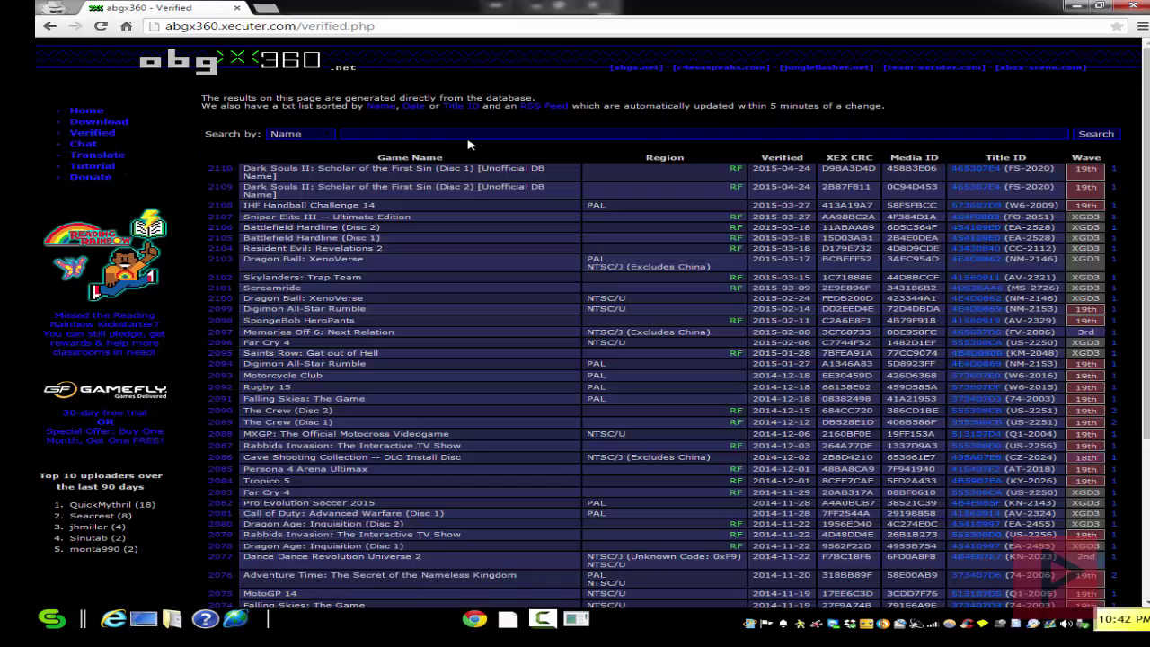
left_click(469, 134)
type("gears")
left_click(422, 149)
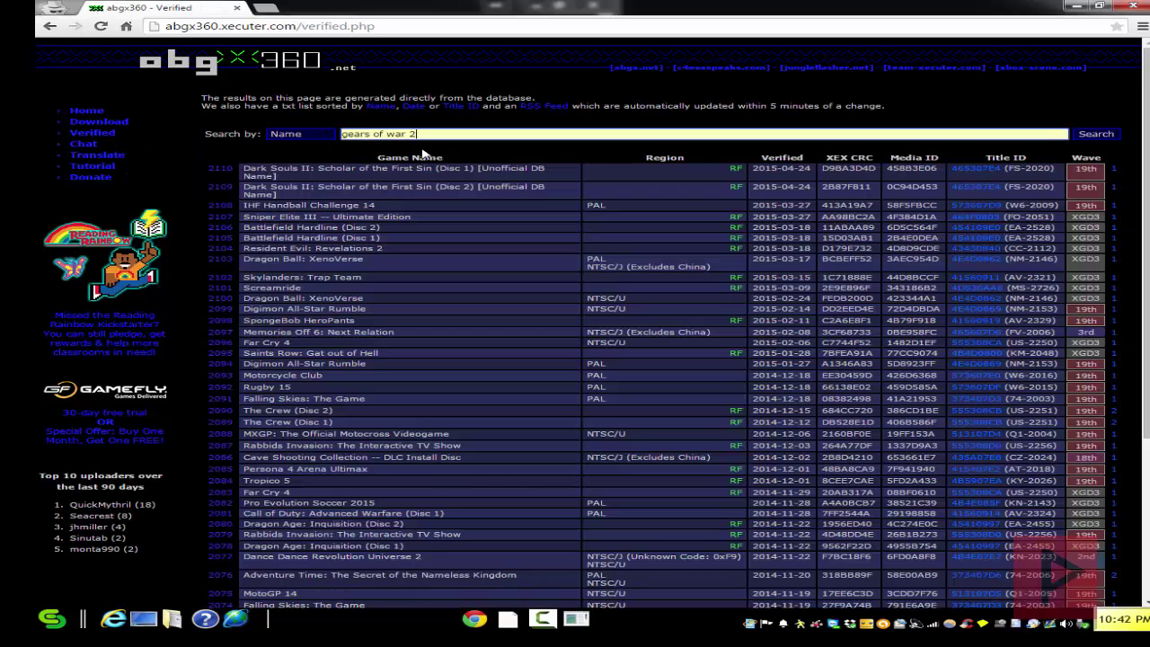
key("Return")
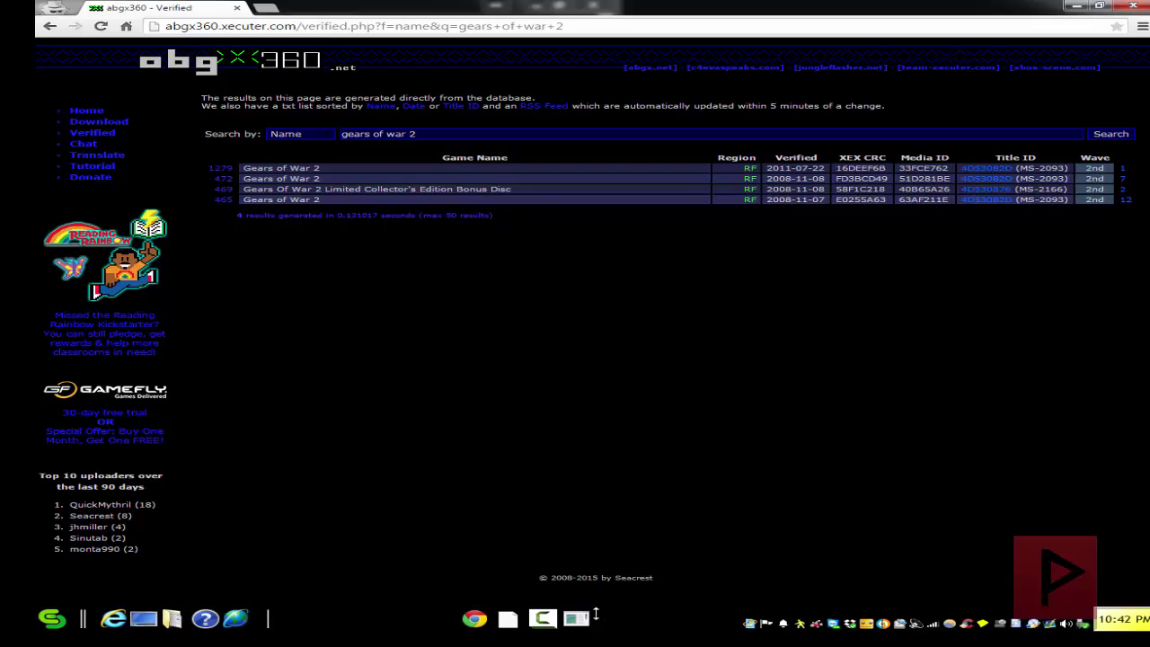
left_click(576, 618)
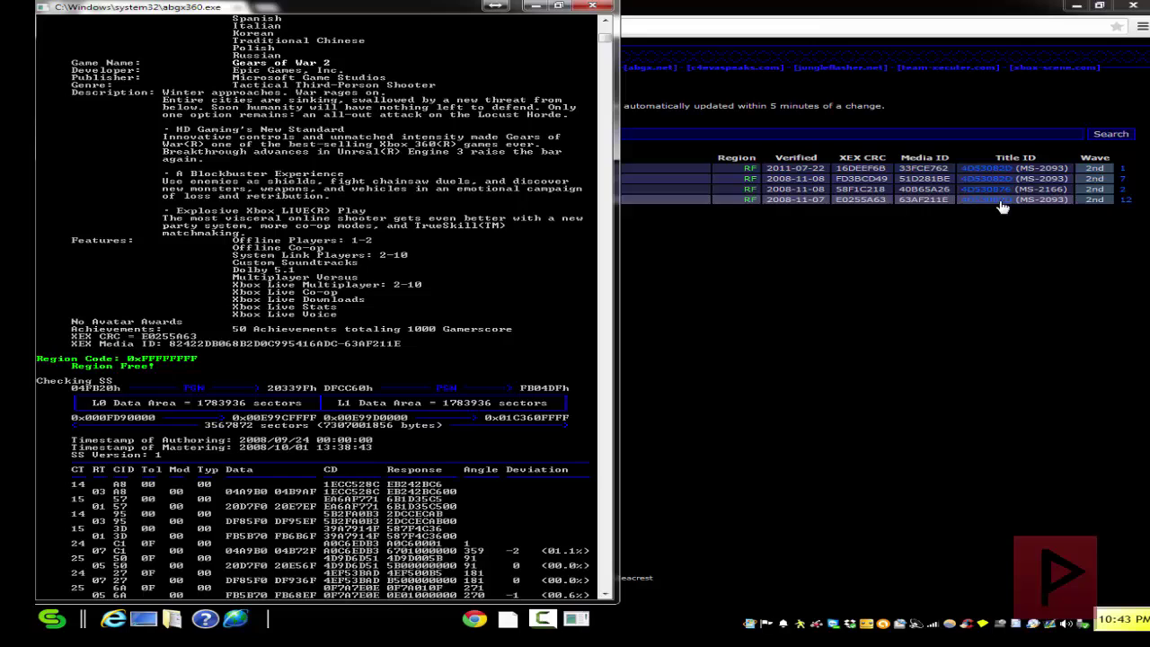
- Open the 12 verified SS/DMI combos for the Gears of War 2 entry with XEX CRC E0255A63
left_click(1130, 208)
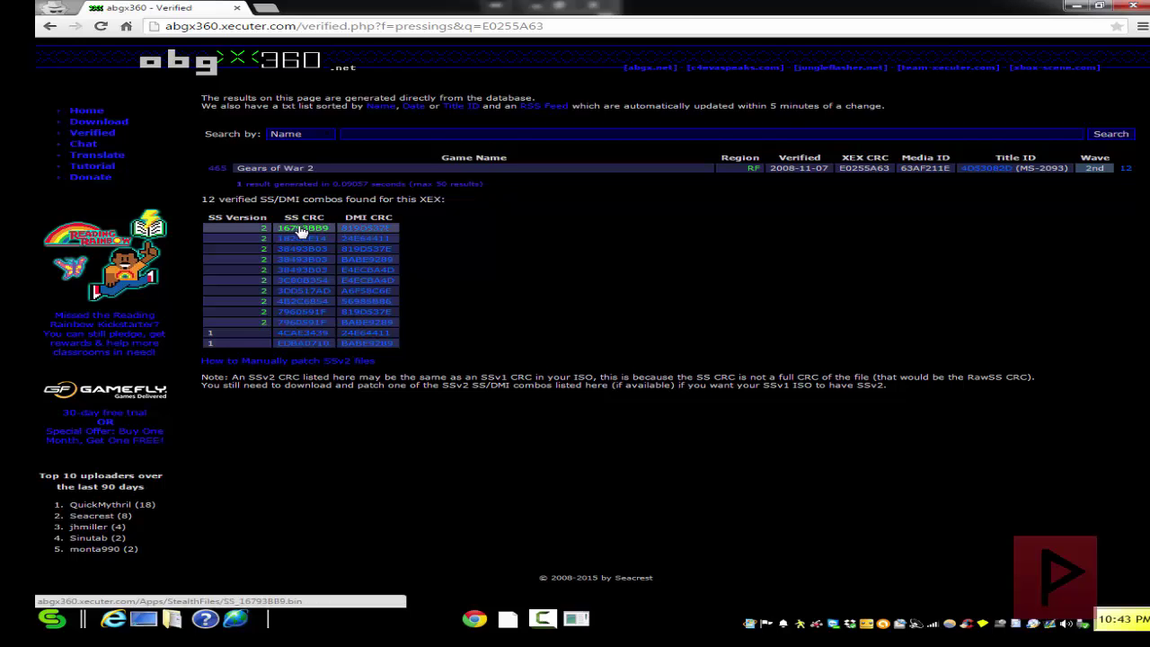
- Save SS_16793BB9.bin from the first SS CRC link into F:\temp\xbox 360 iso
right_click(302, 230)
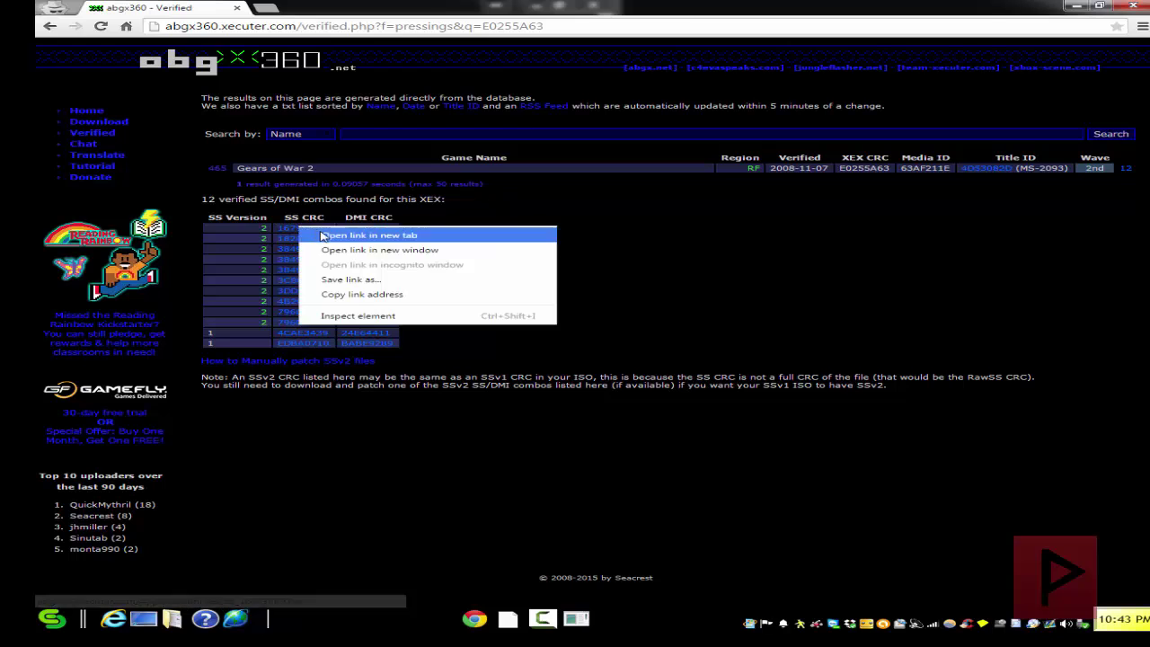
left_click(344, 279)
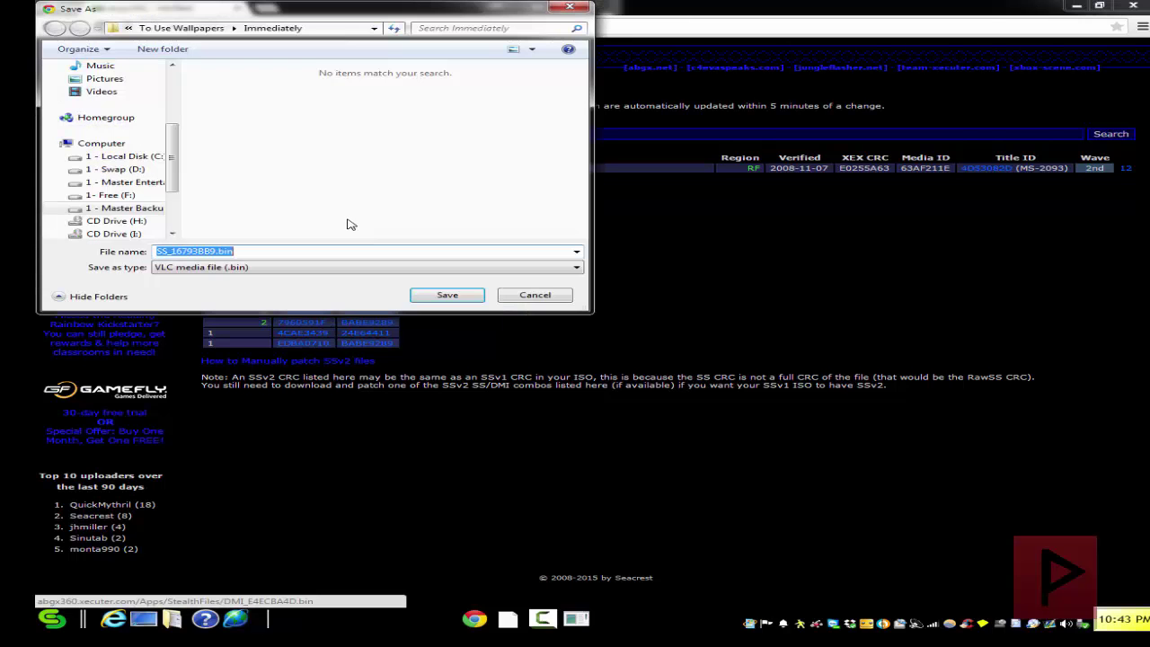
left_click(126, 196)
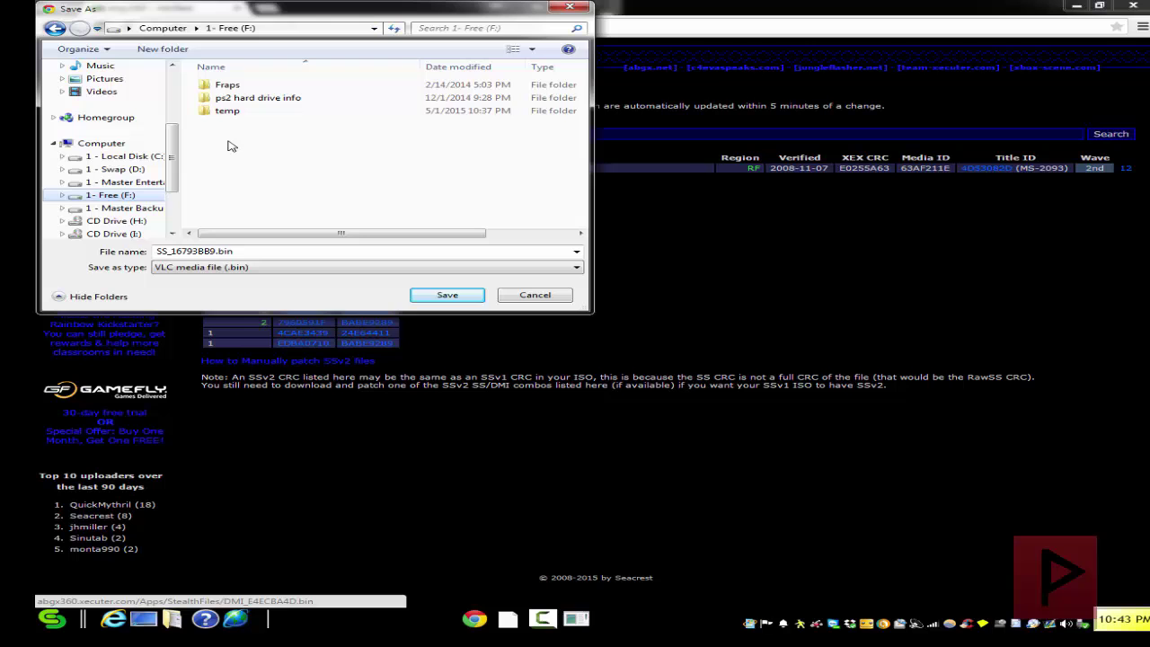
double_click(236, 115)
double_click(254, 89)
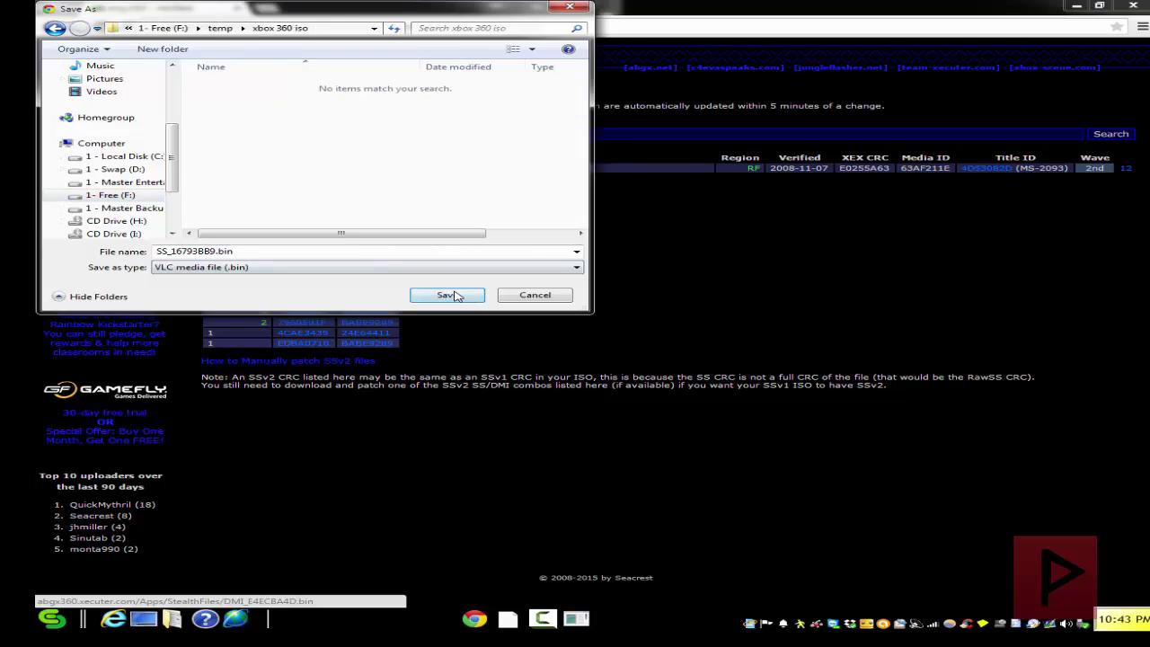
left_click(445, 294)
- Save the matching DMI_819D537E.bin to the same folder and close the abgx360 console
right_click(366, 231)
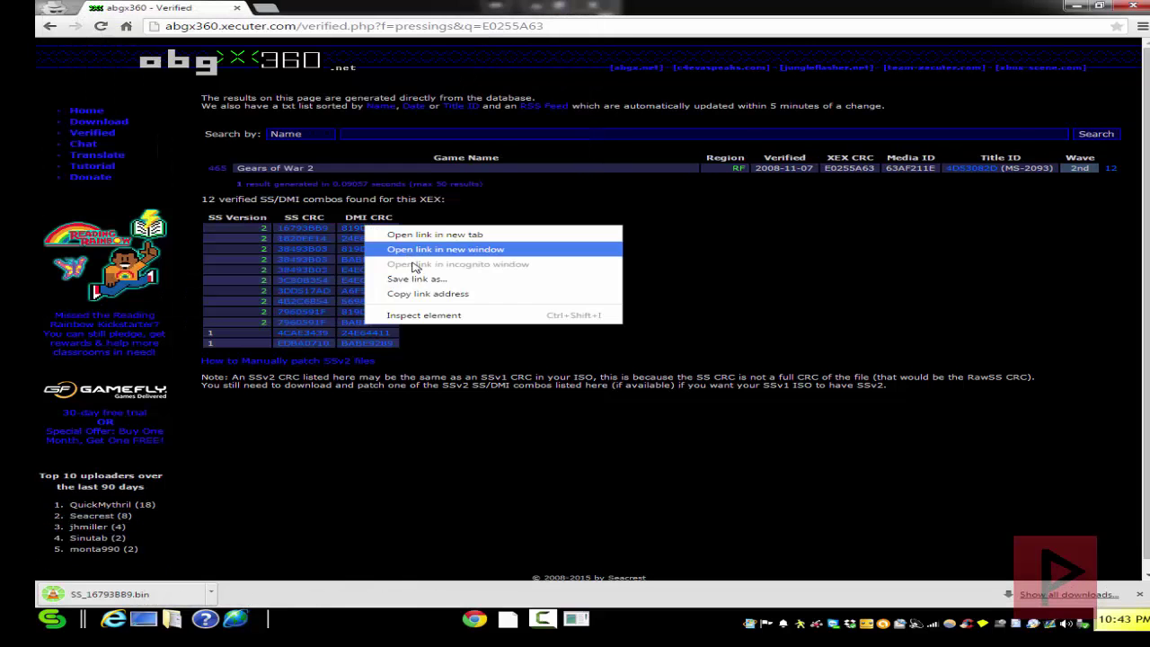
left_click(419, 283)
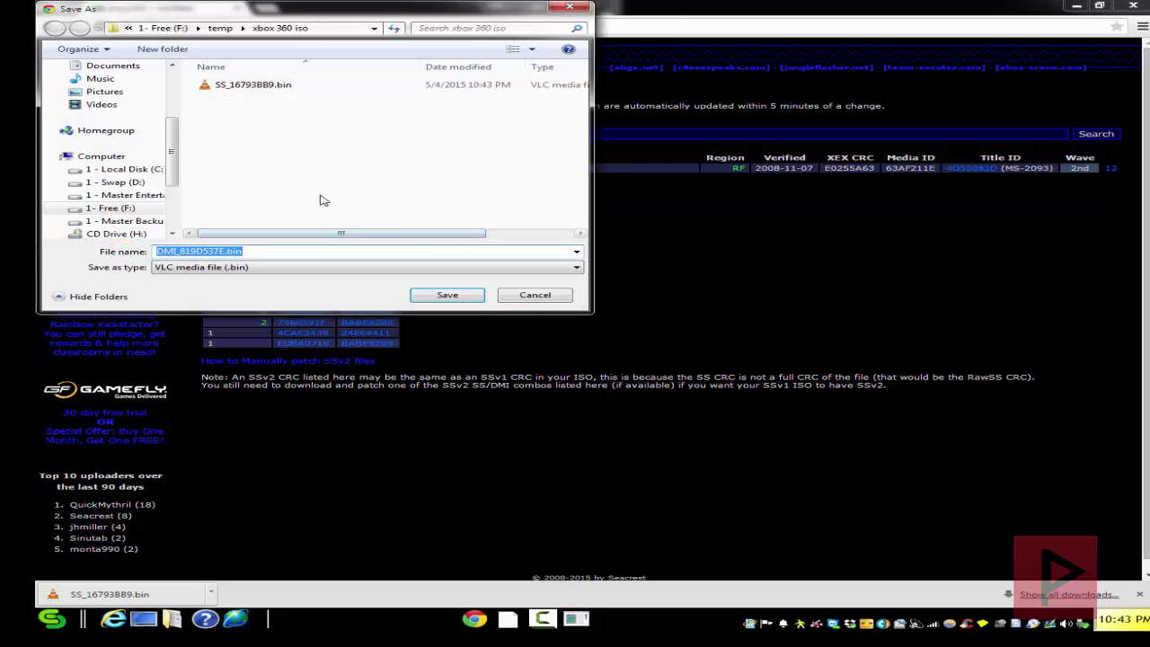
key("Return")
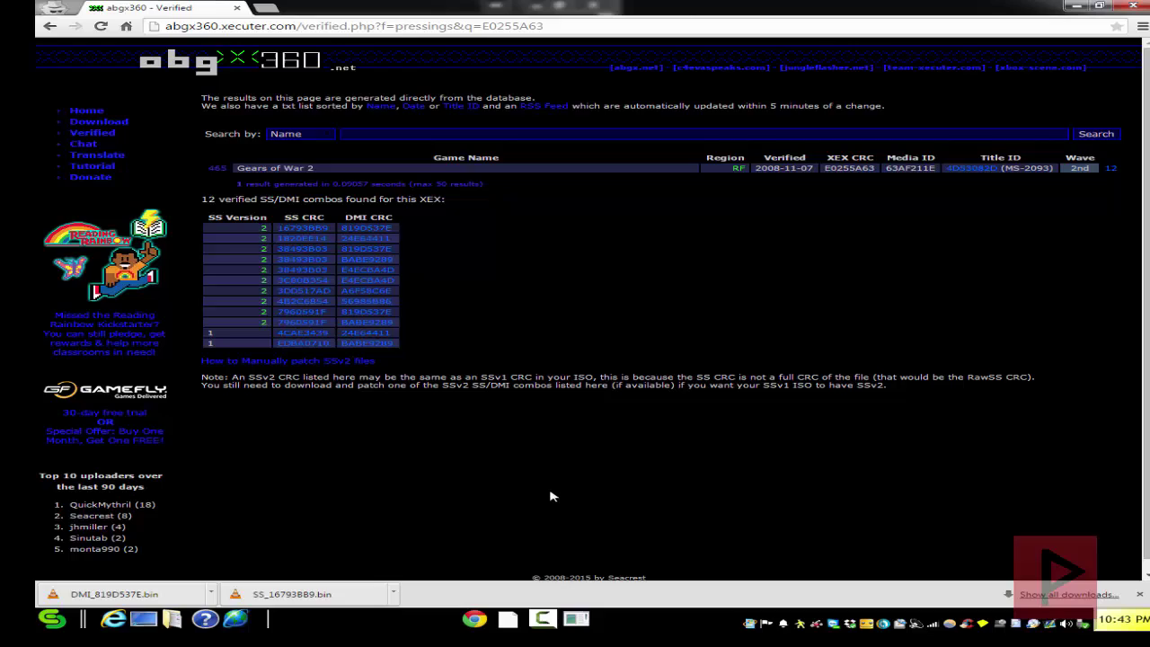
left_click(578, 623)
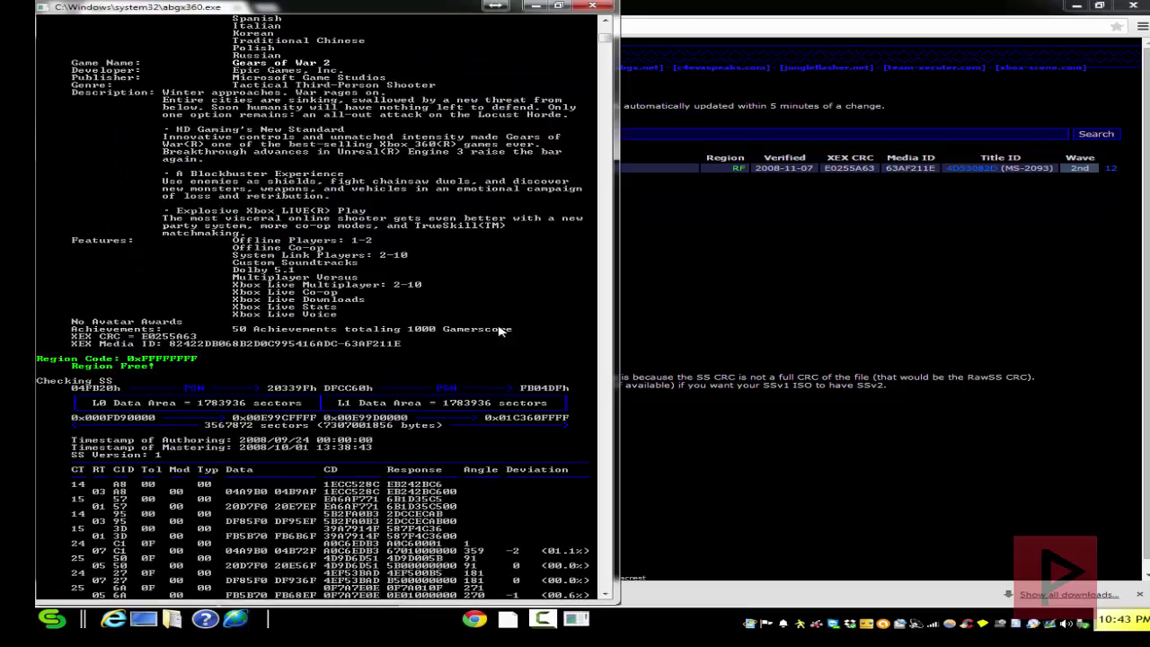
left_click(599, 9)
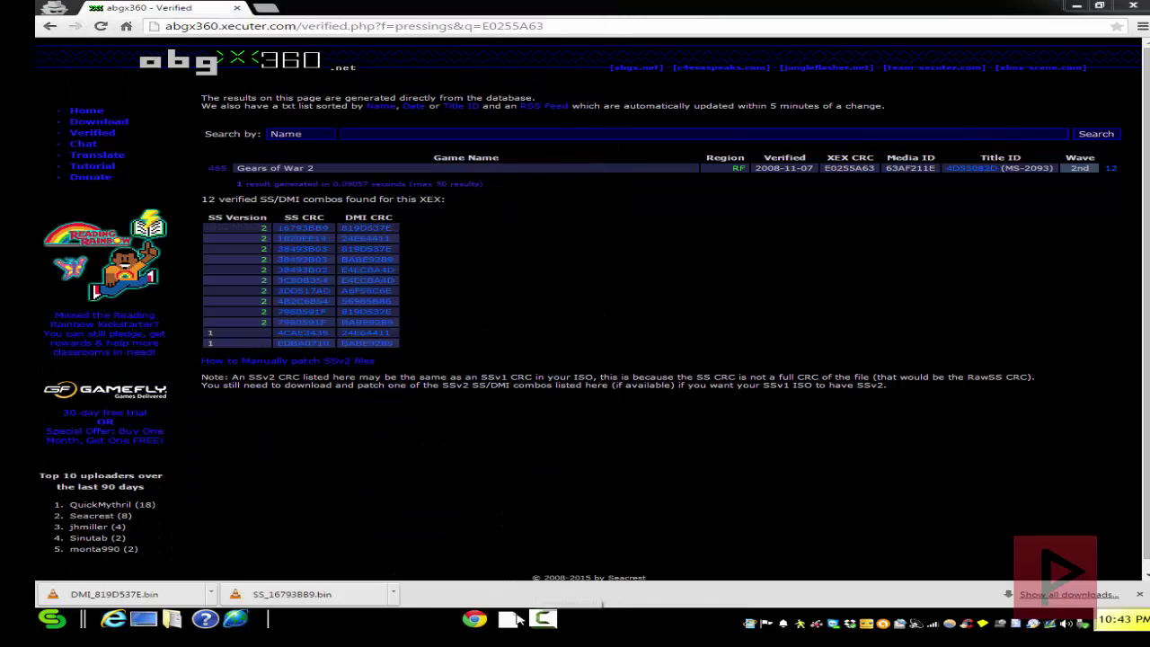
left_click(542, 619)
- Turn off Verify if Stealth passes and enable both Patch DMI and Patch SS
left_click(405, 258)
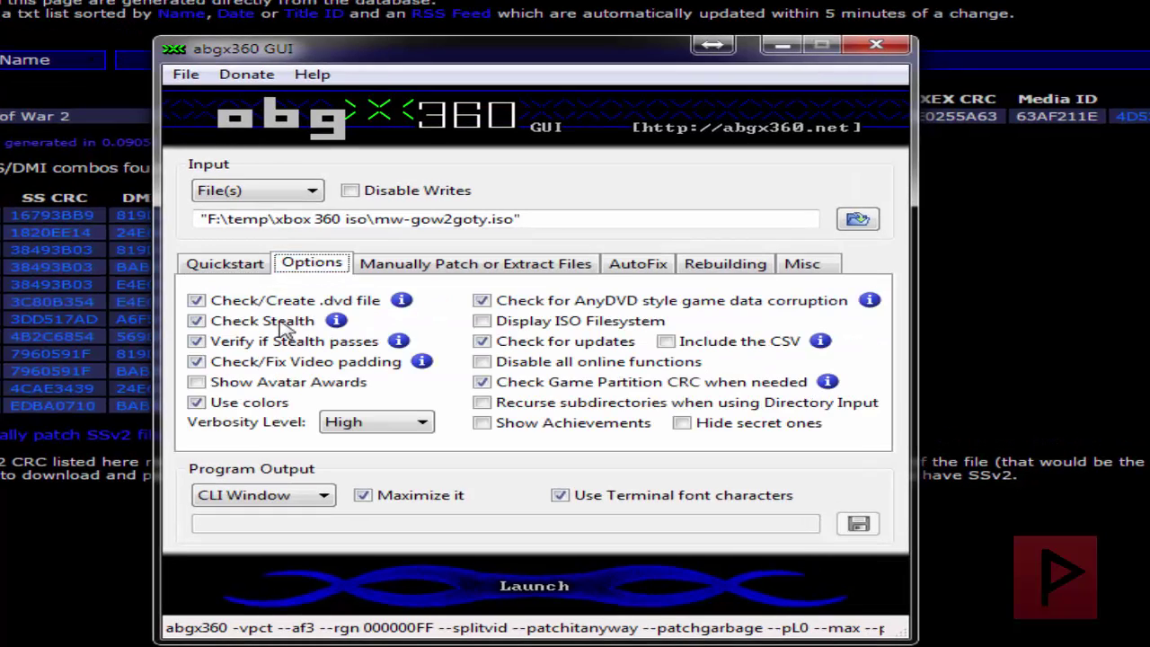
left_click(197, 343)
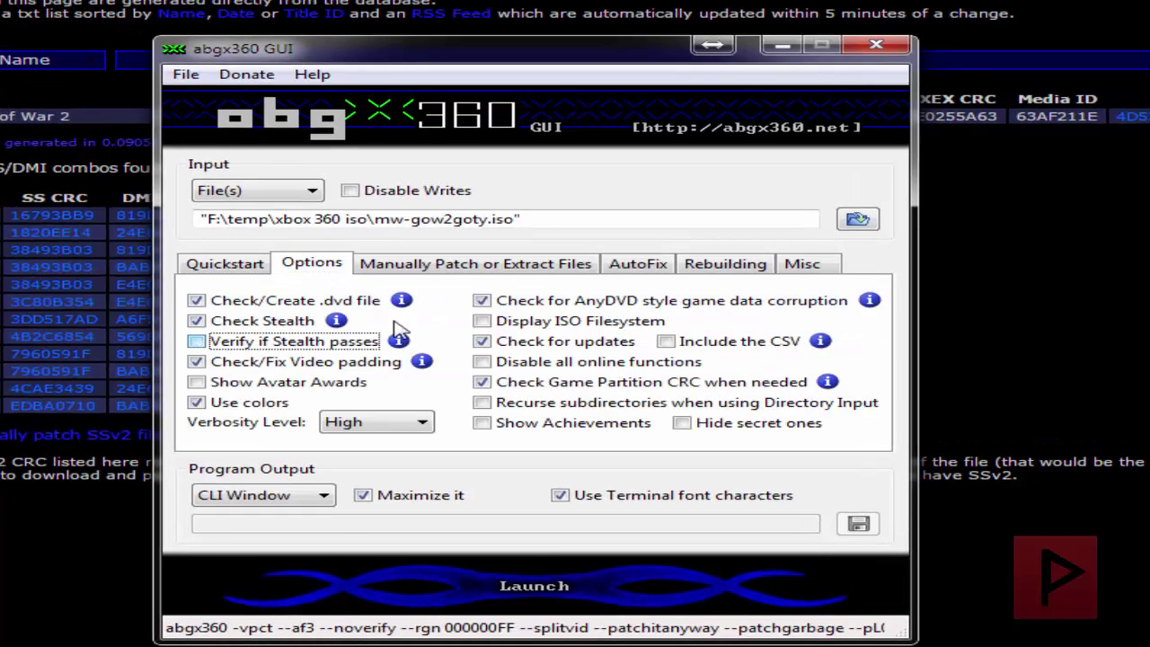
left_click(484, 266)
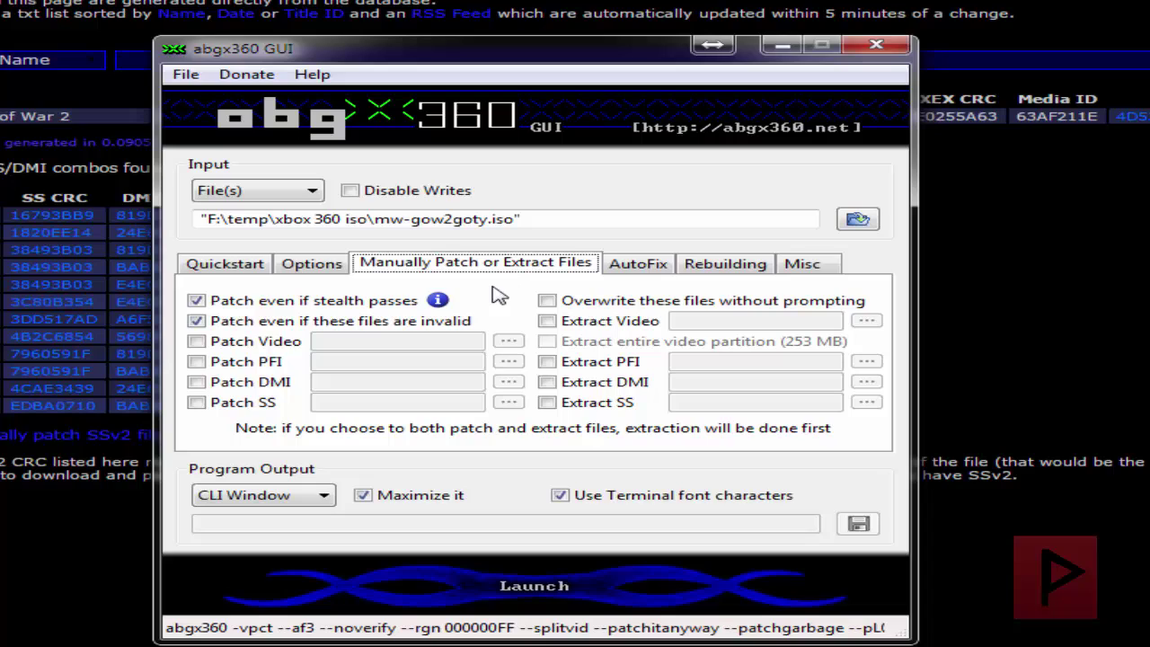
left_click(198, 383)
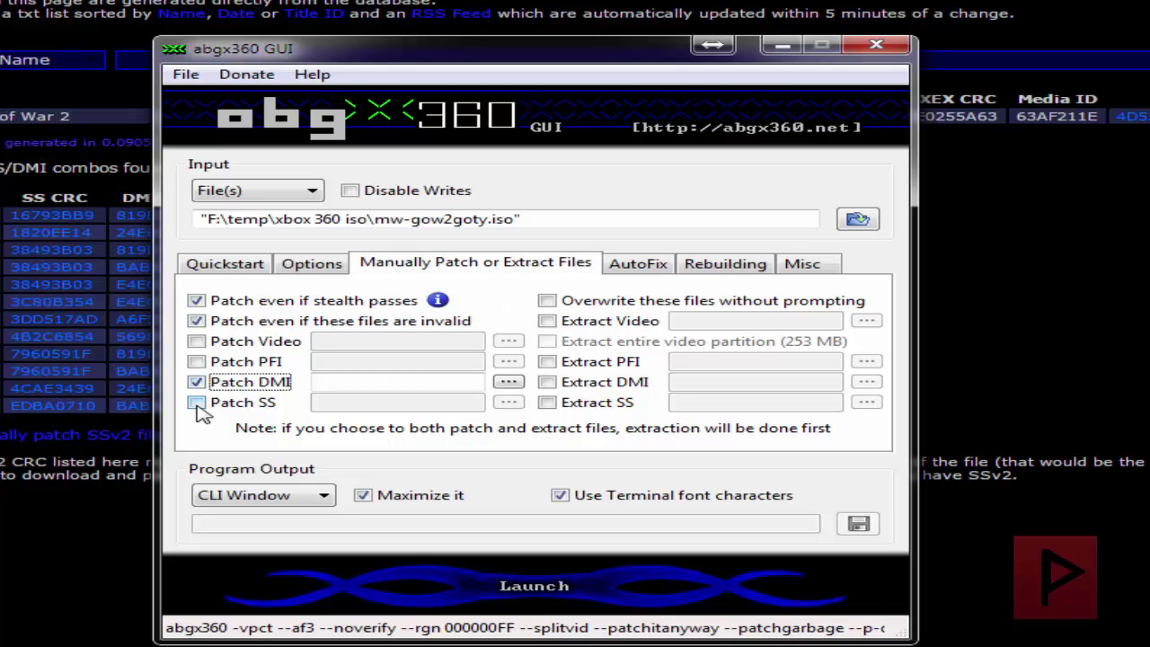
left_click(197, 403)
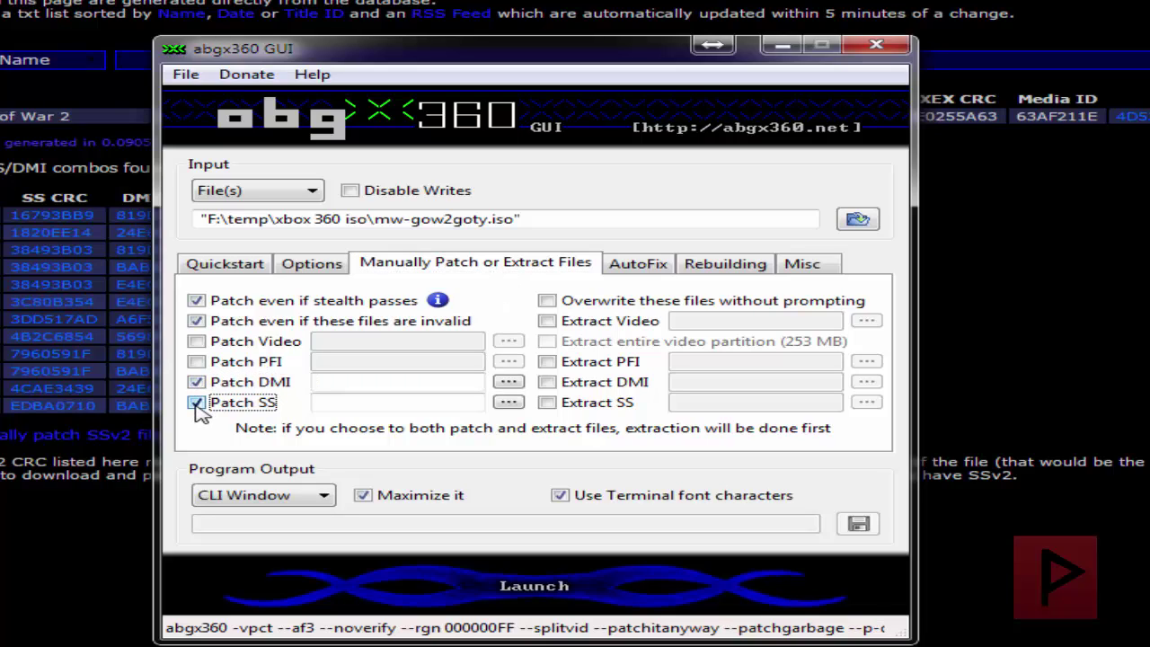
- Select DMI_819D537E.bin and SS_16793BB9.bin as the DMI and SS patch files
left_click(507, 382)
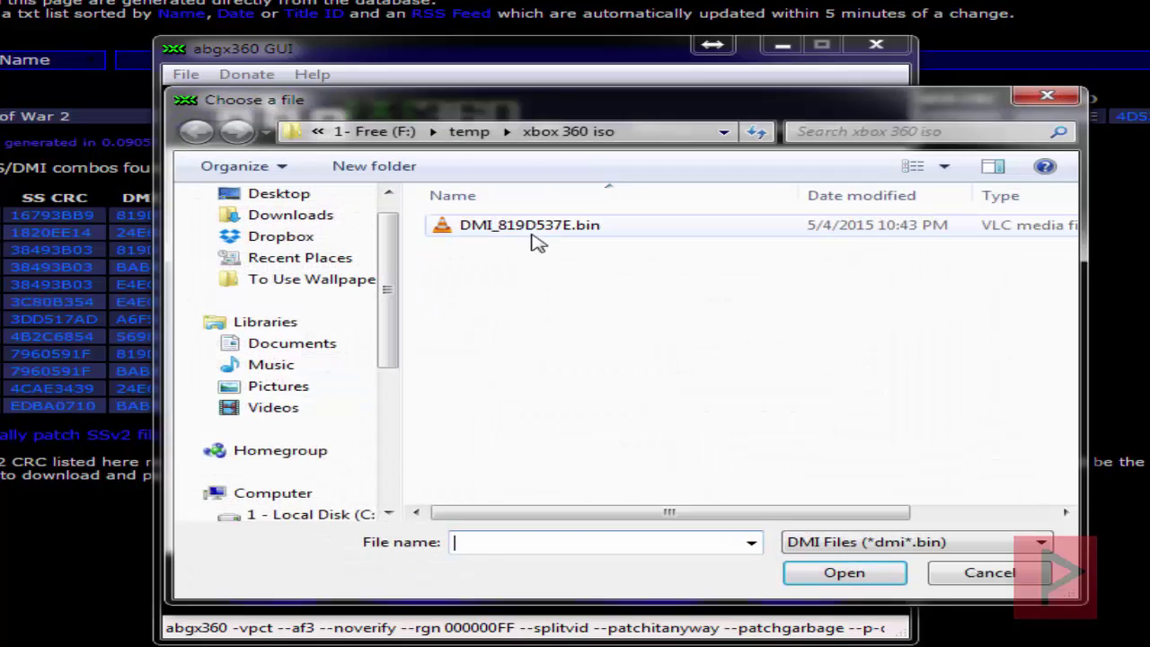
left_click(532, 229)
left_click(869, 577)
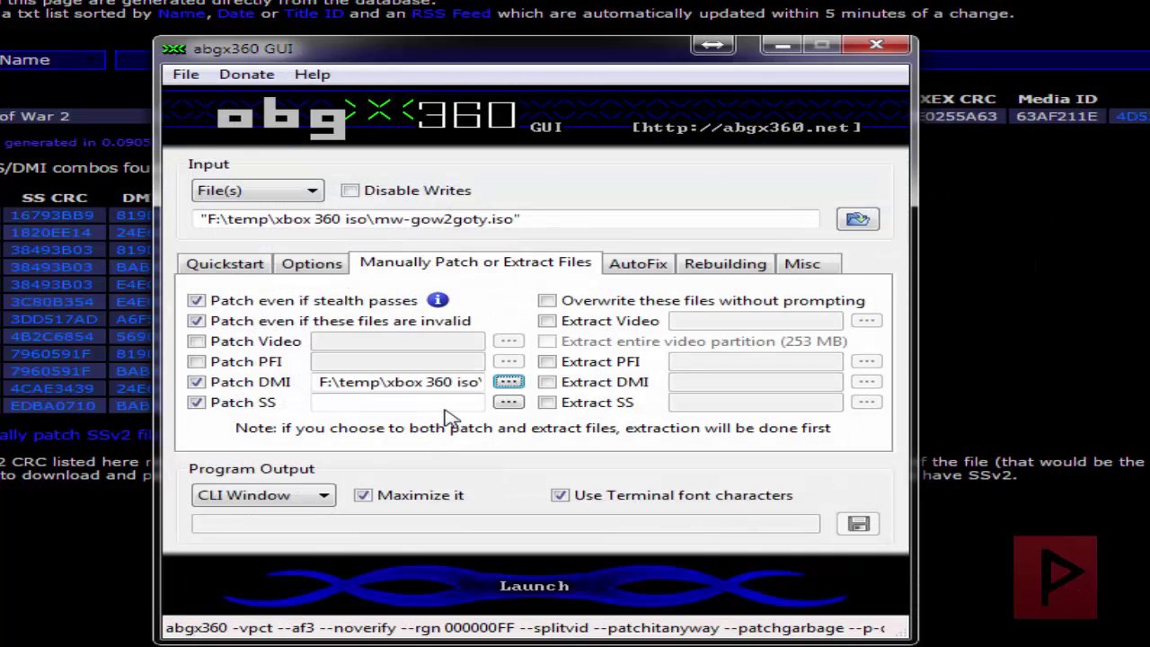
left_click(507, 402)
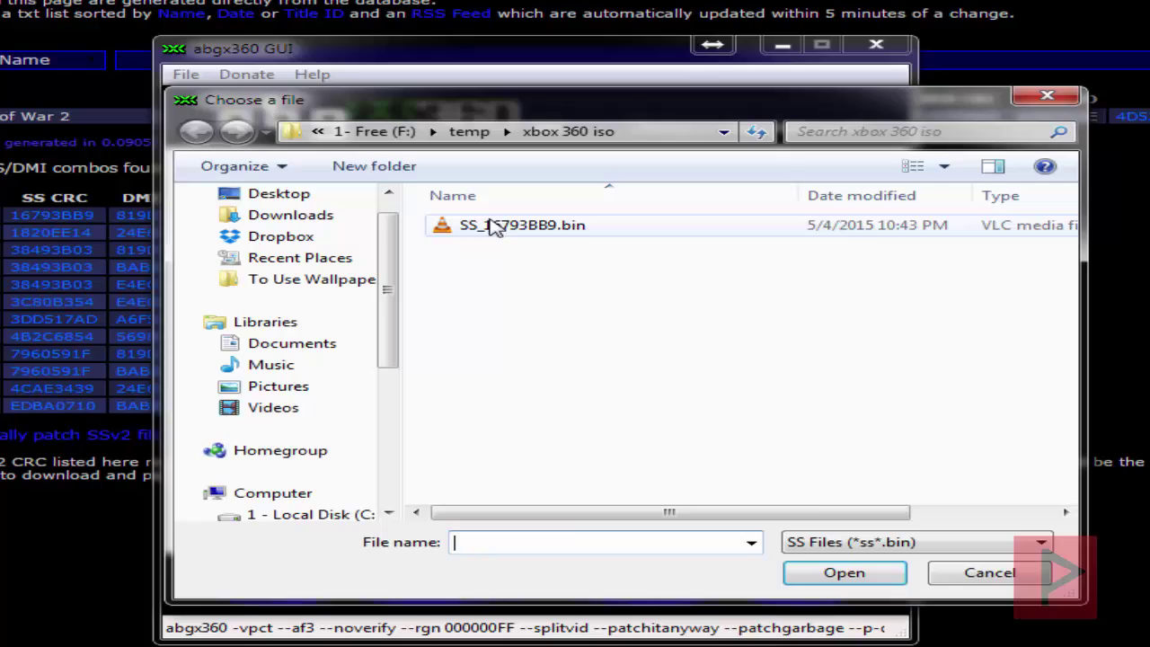
left_click(490, 236)
left_click(845, 572)
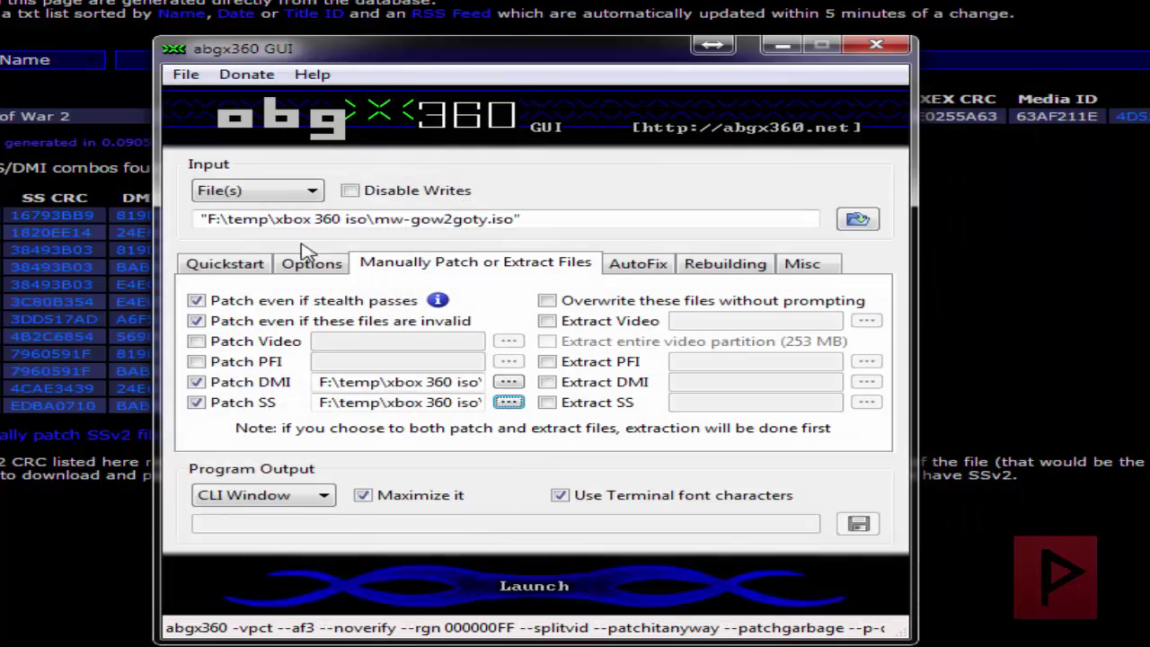
left_click(241, 263)
- Launch the SS/DMI patch, stop the CRC check with q, and confirm SS Version 2 in the output
left_click(589, 582)
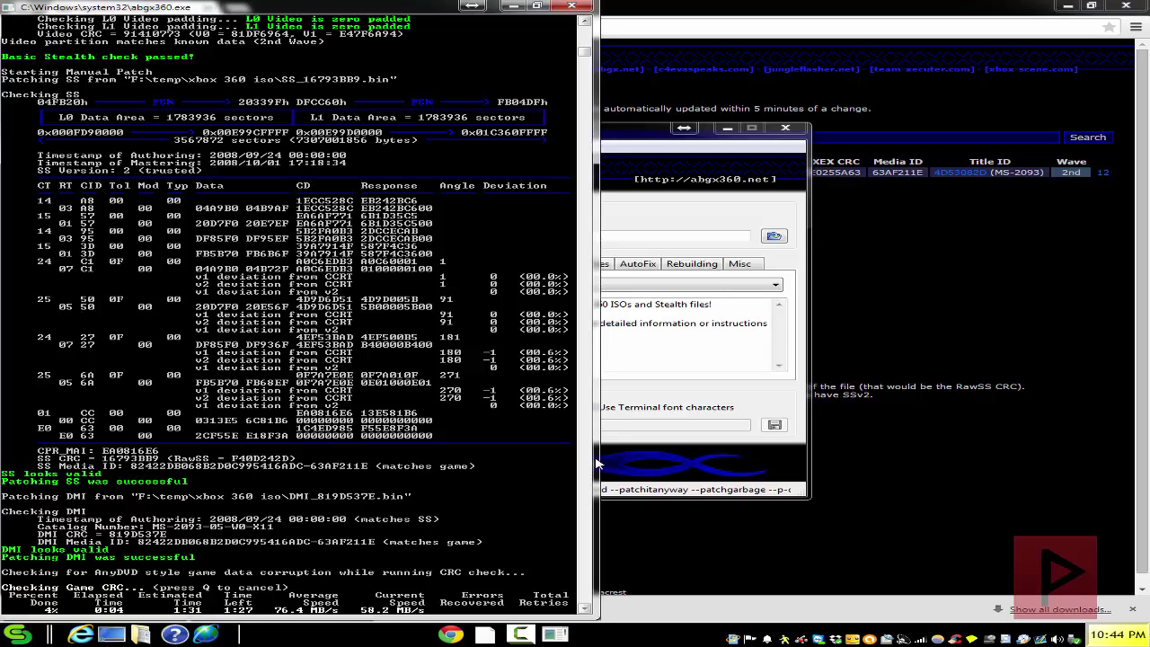
left_click_drag(584, 593, 580, 70)
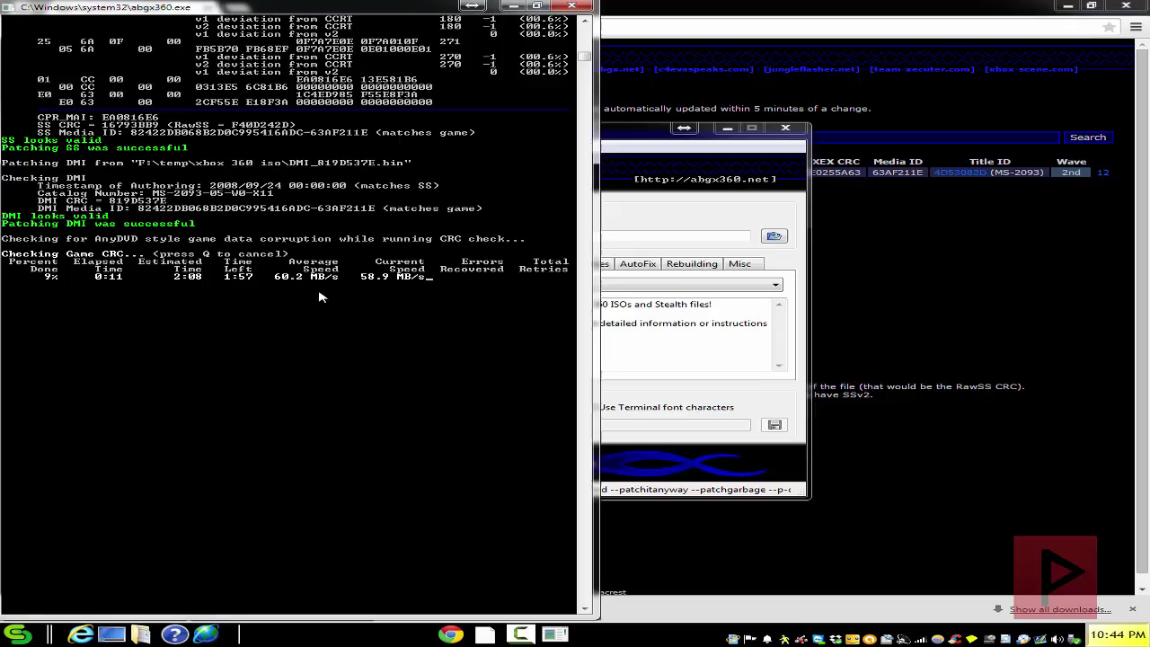
key("q")
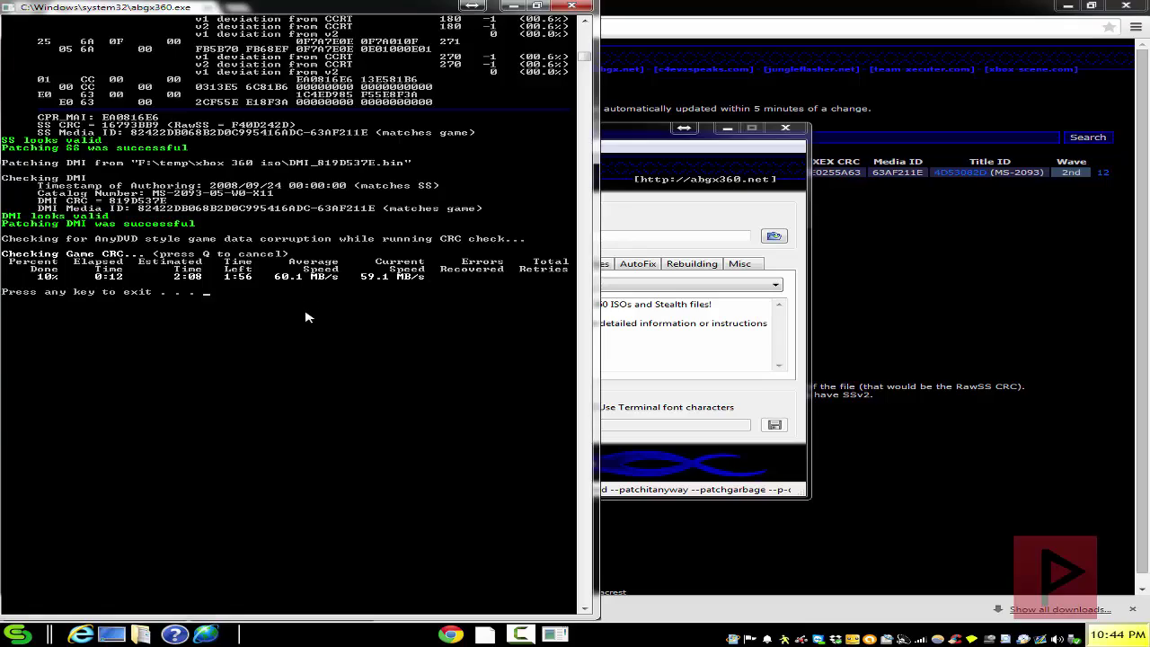
scroll(306, 316, "up", 20)
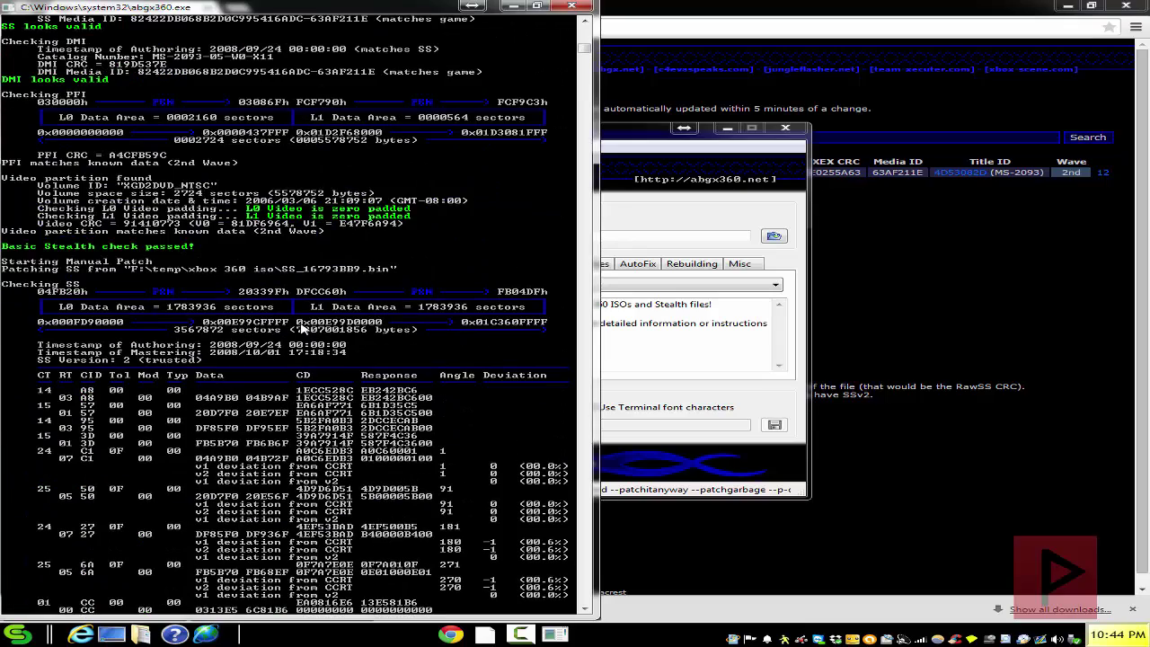
scroll(304, 329, "up", 18)
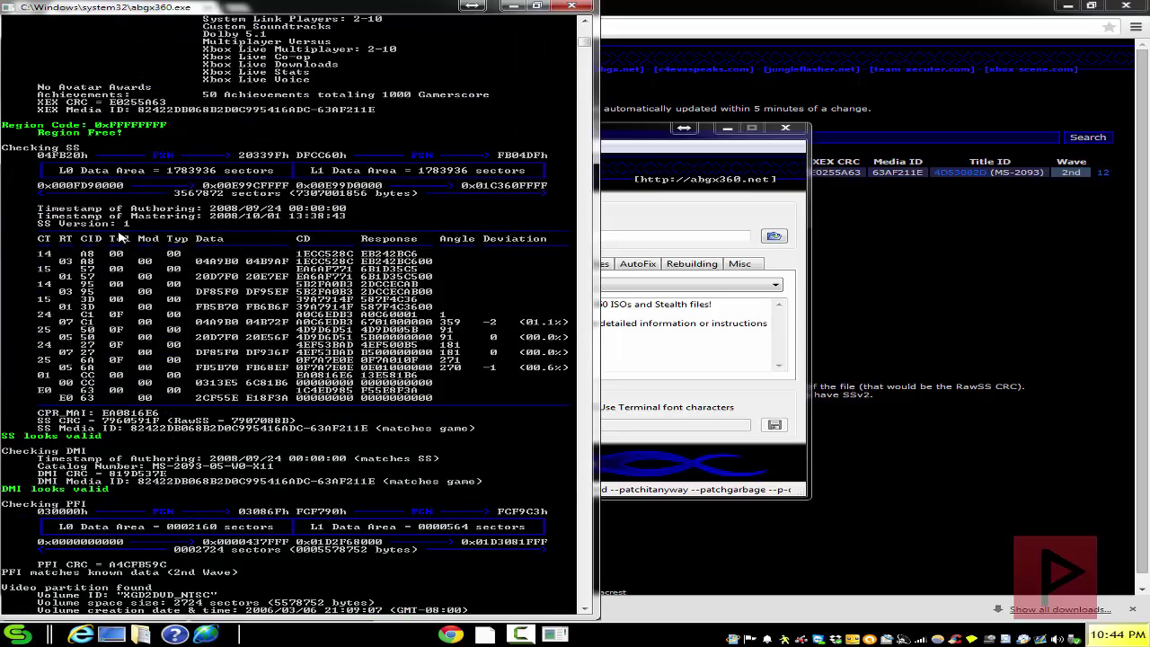
scroll(125, 243, "down", 6)
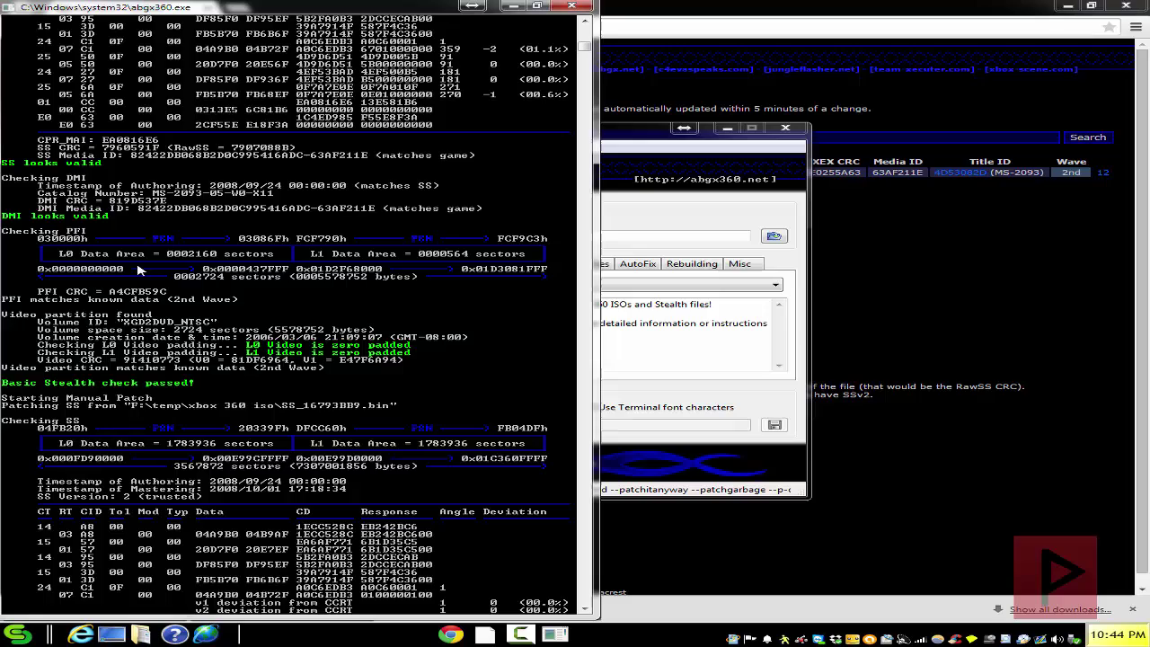
scroll(139, 272, "up", 2)
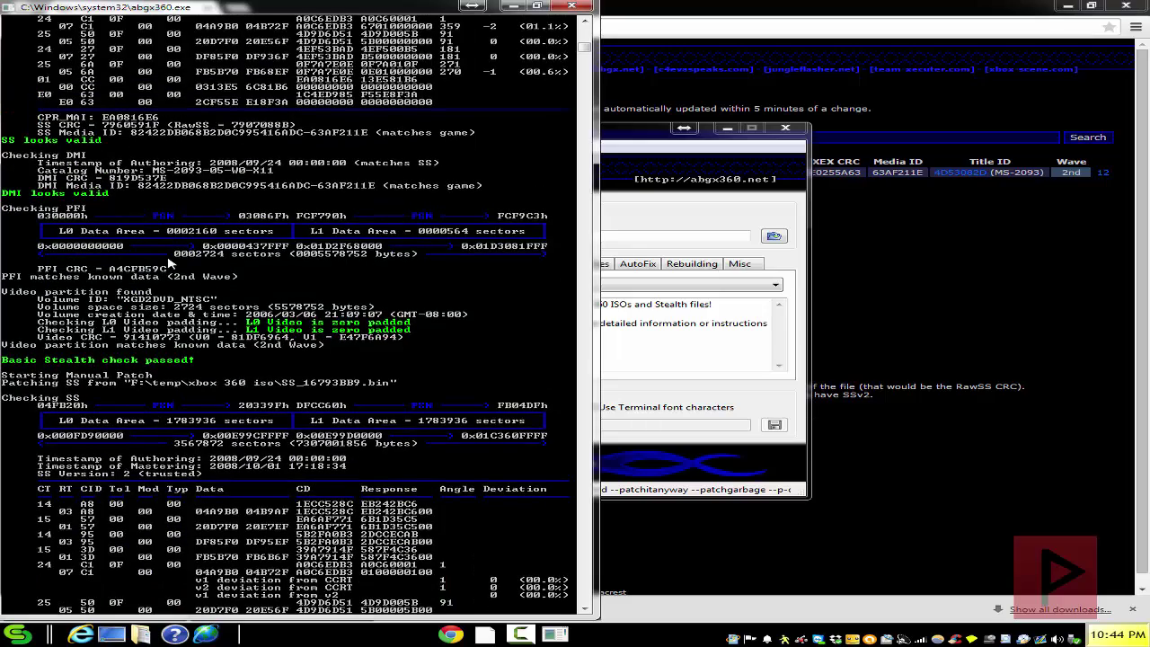
scroll(188, 268, "down", 6)
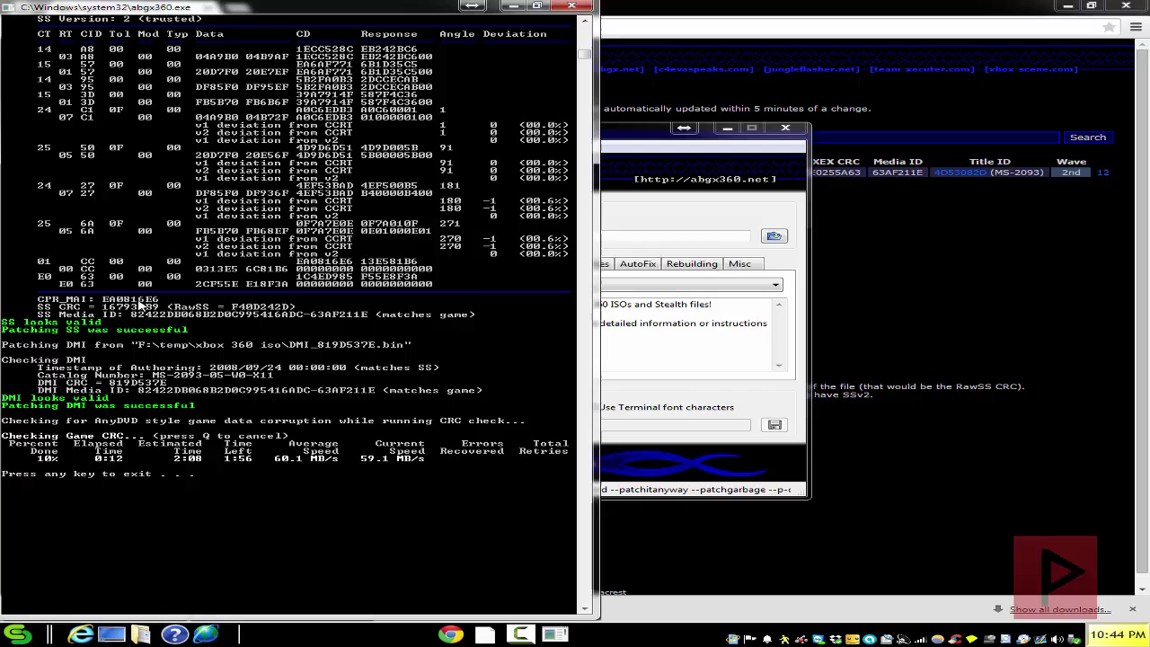
- Disable Patch DMI and Patch SS and re-enable Verify if Stealth passes
left_click(571, 6)
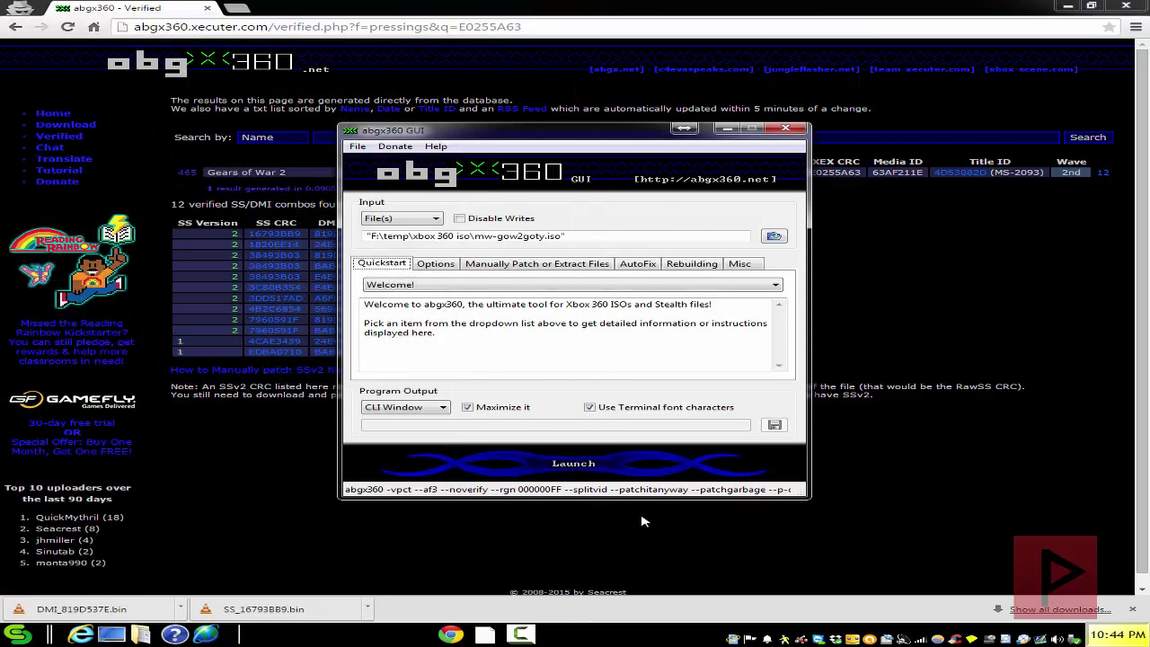
left_click(494, 265)
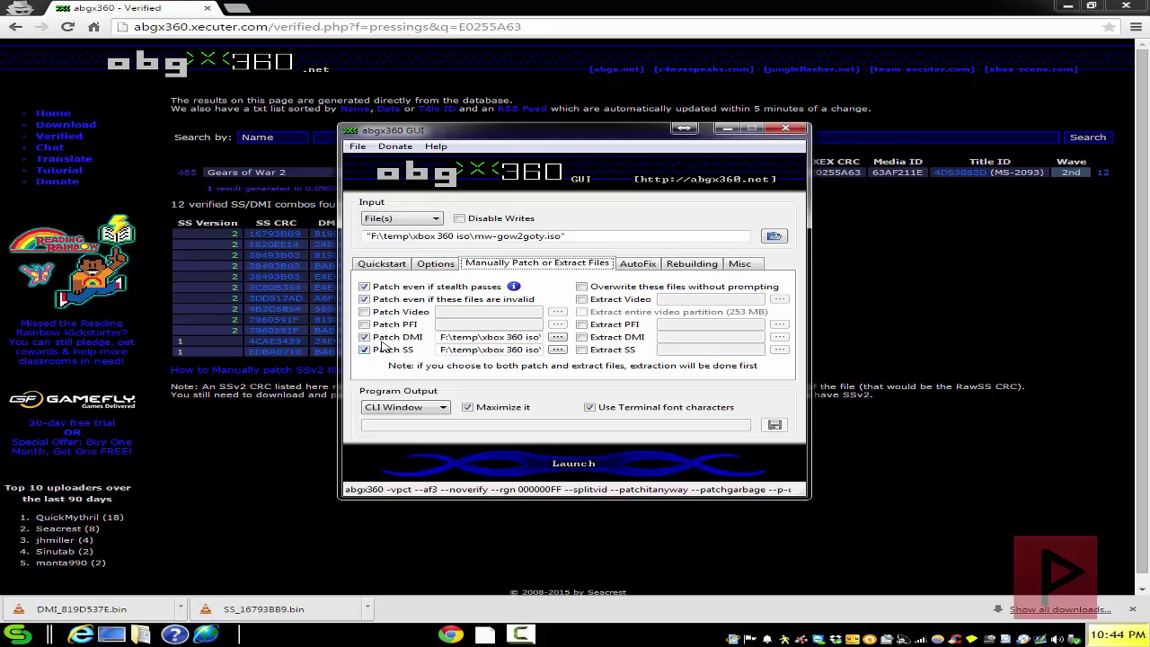
left_click(364, 337)
left_click(364, 349)
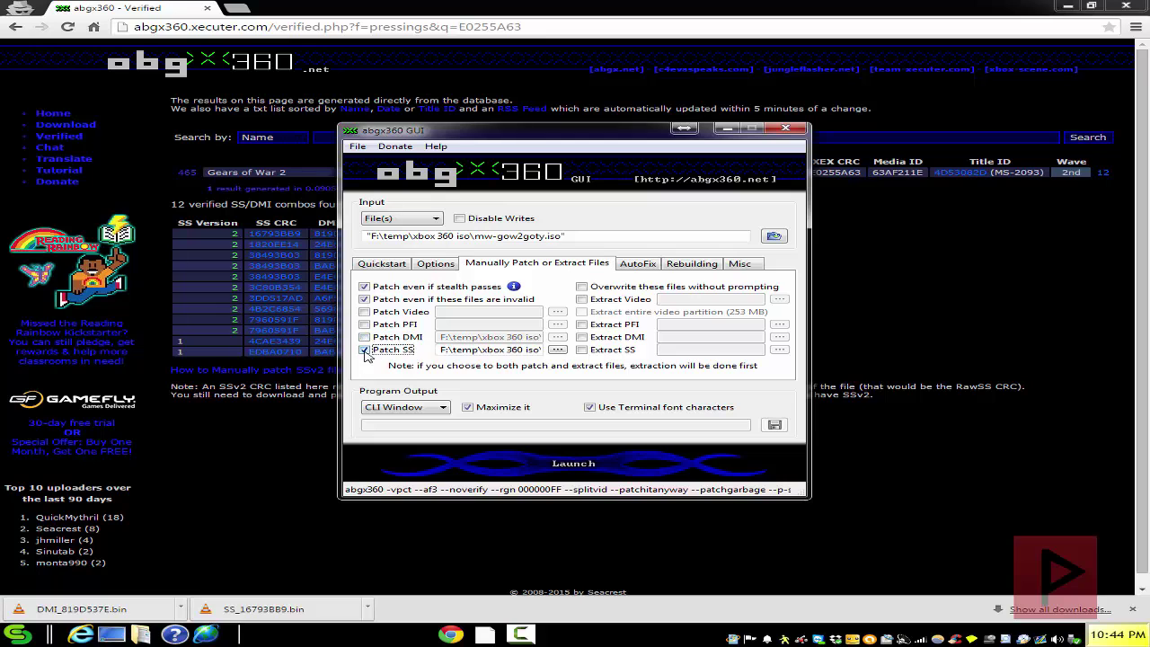
left_click(432, 266)
left_click(381, 313)
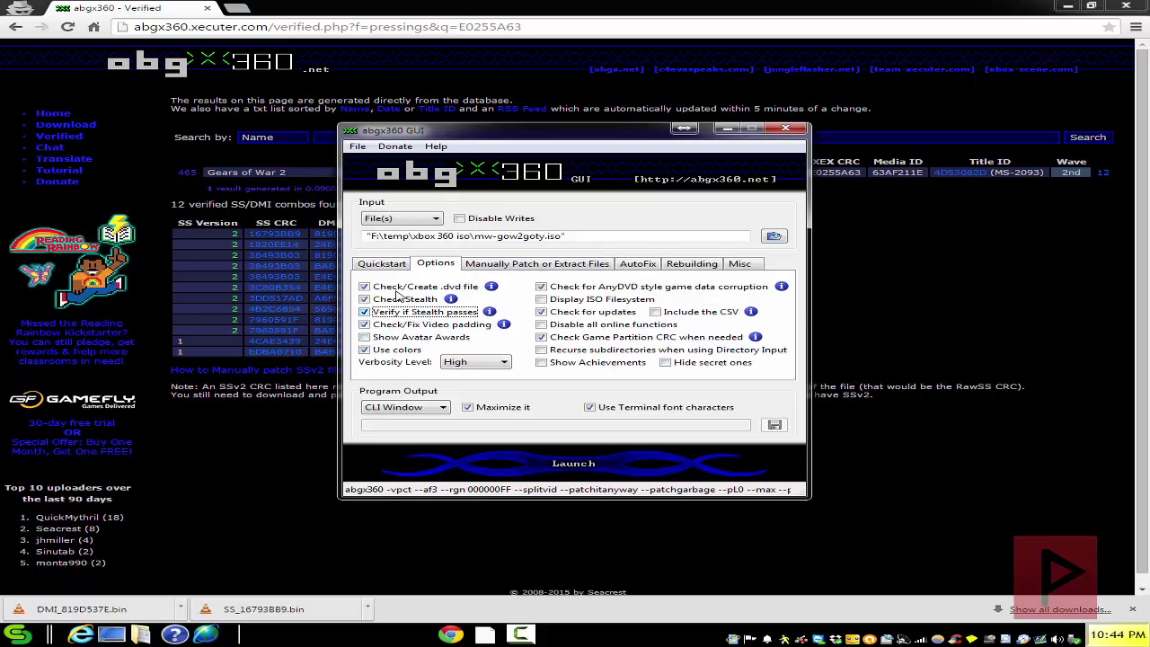
- Verify the patched ISO, skipping the game CRC check, and confirm all Stealth CRCs match
left_click(571, 462)
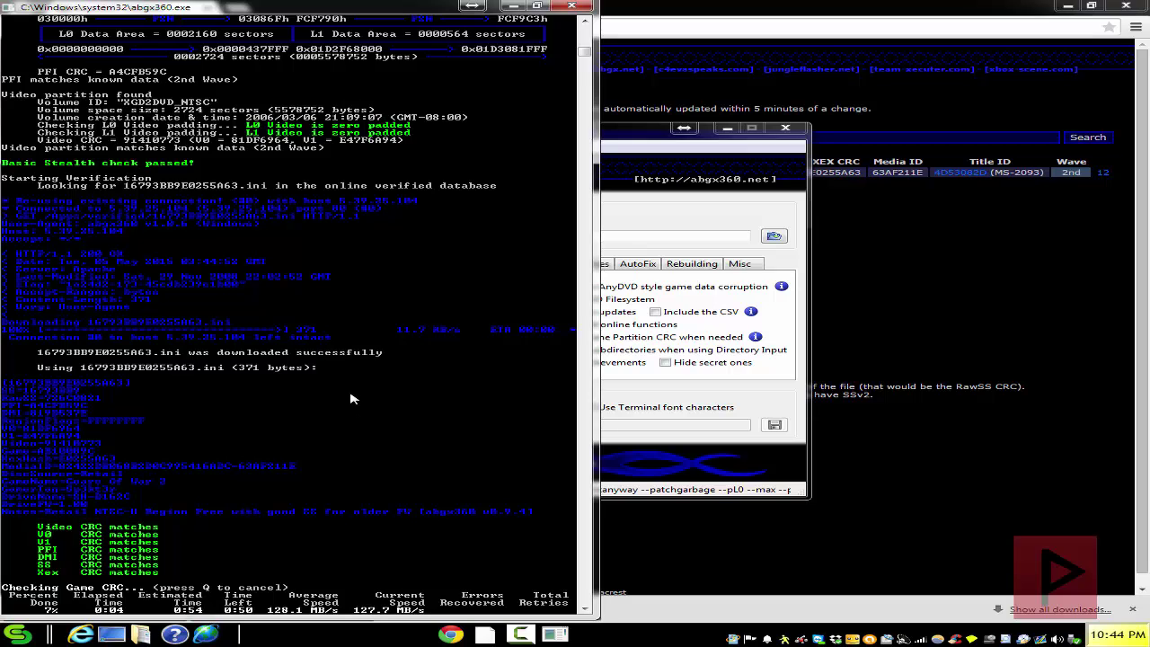
key("q")
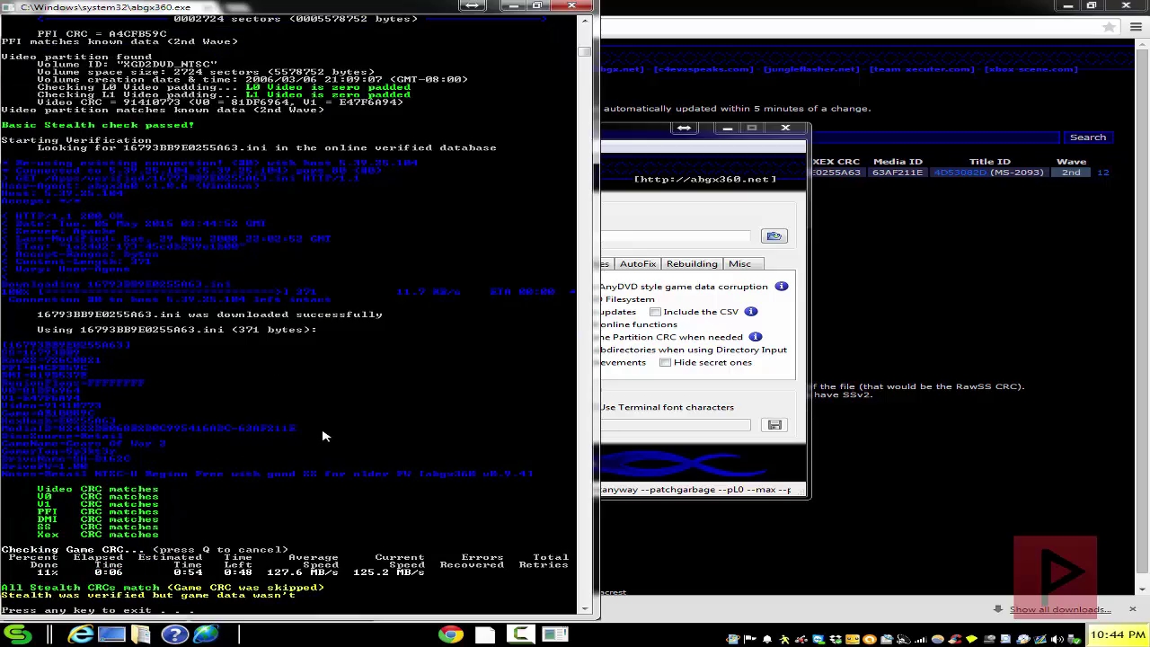
scroll(323, 436, "up", 12)
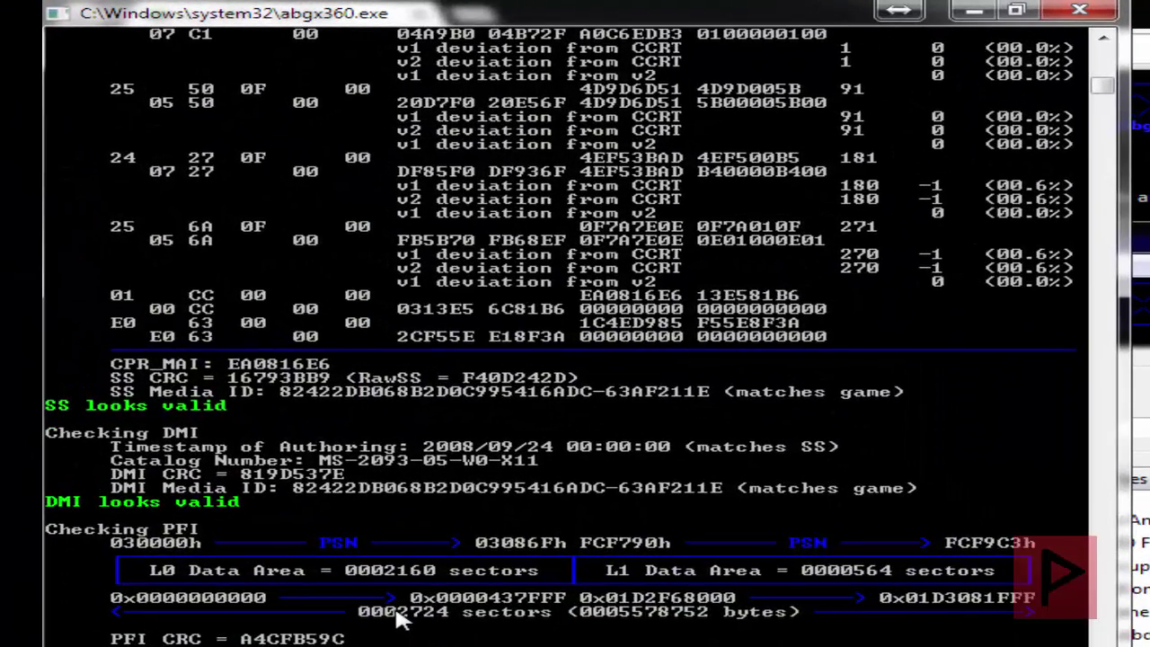
scroll(270, 468, "up", 10)
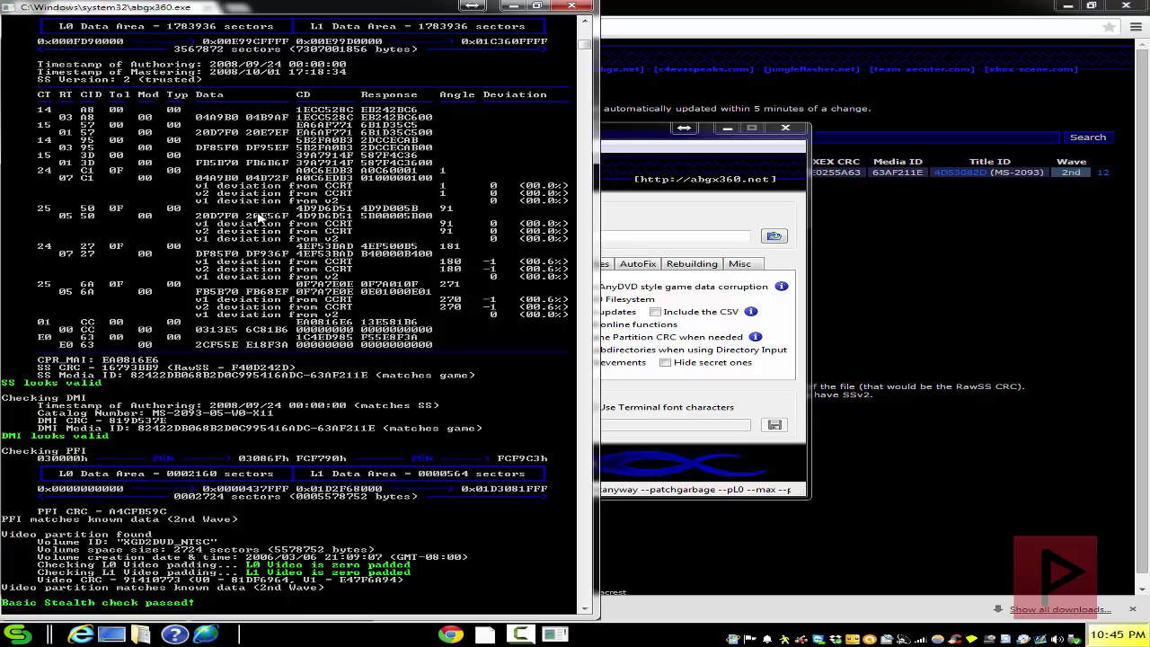
- Close the console, abgx360 GUI and Chrome to return to the desktop
left_click(575, 5)
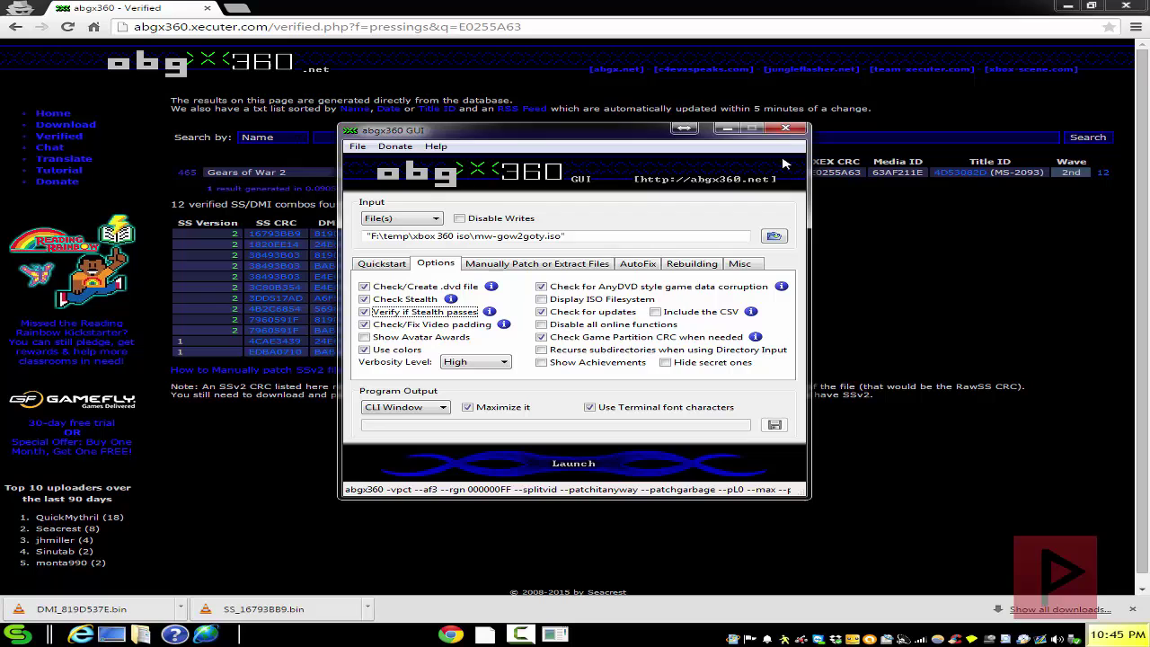
left_click(785, 129)
left_click(1124, 7)
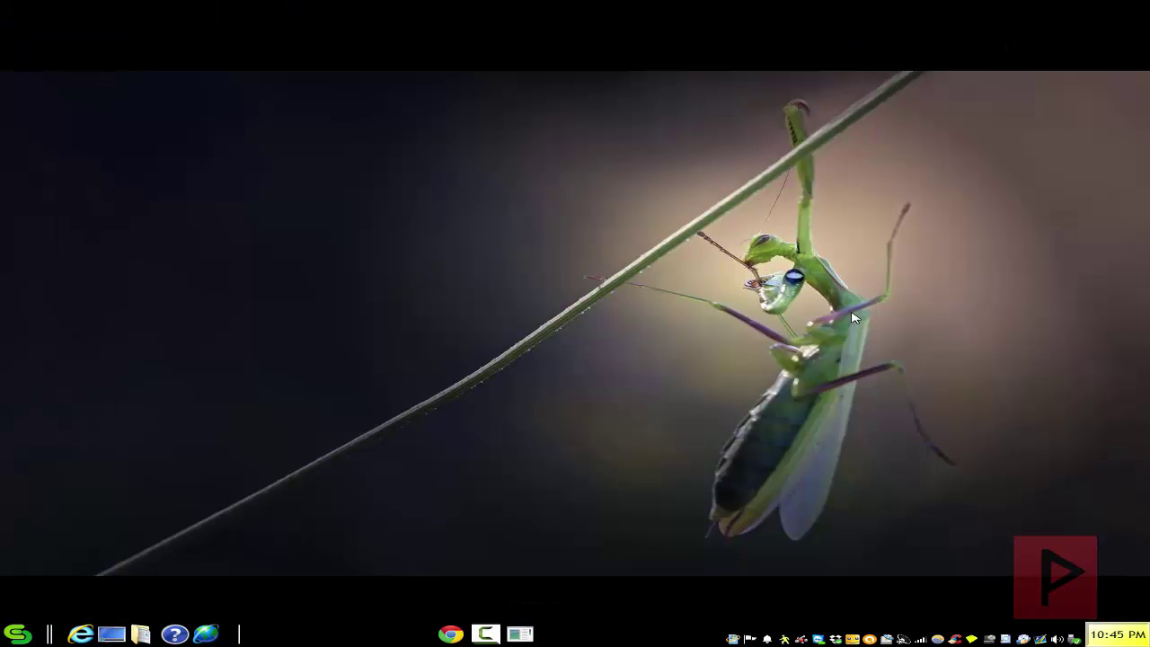